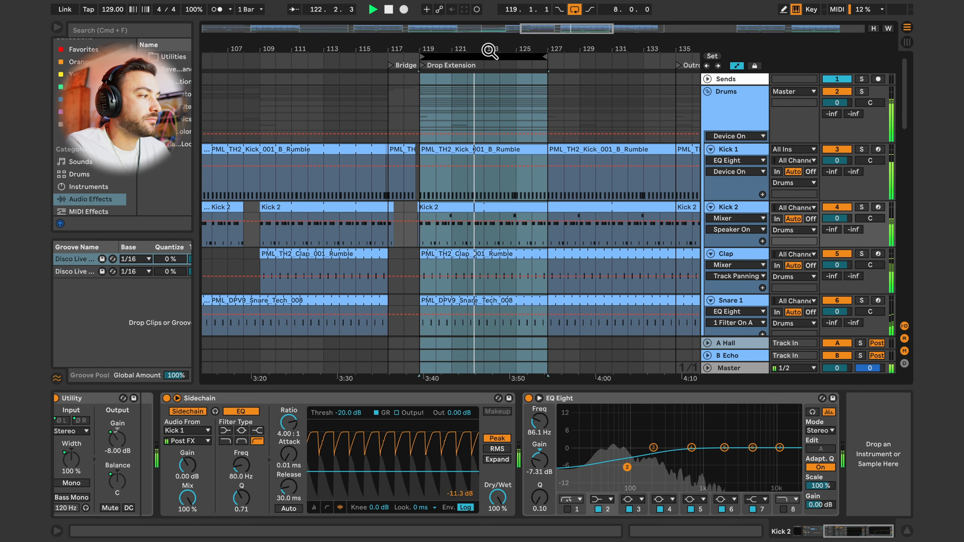
# Step: Play the Drop Extension with Kick 1 soloed and inspect the track's EQ Eight, Overdrive, Clipper and Saturator devices
pyautogui.scroll(-3, 510, 218)
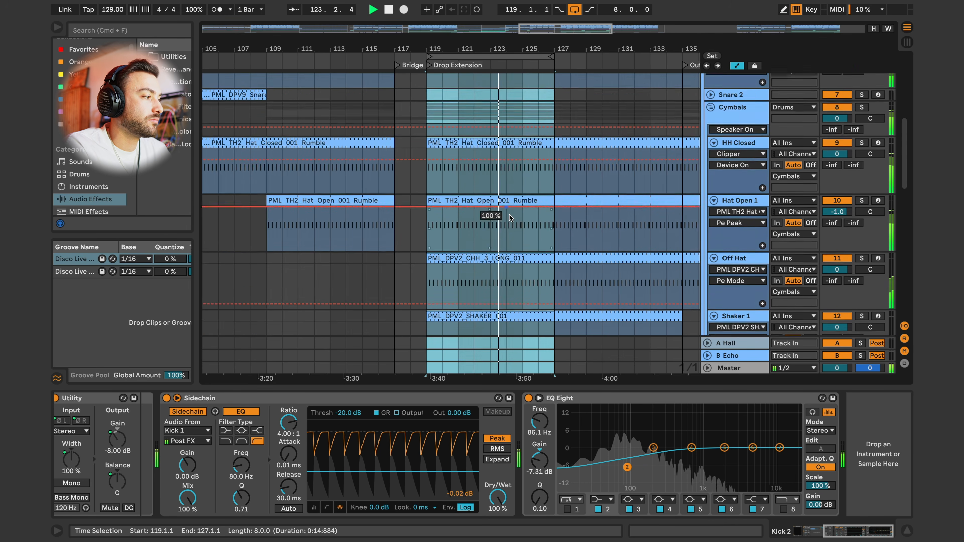
pyautogui.scroll(3, 509, 218)
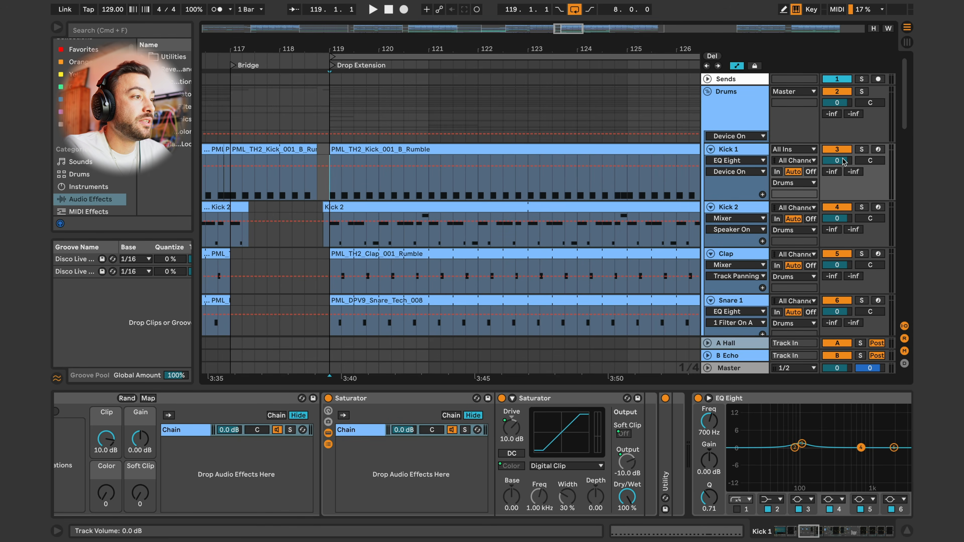
pyautogui.press('space')
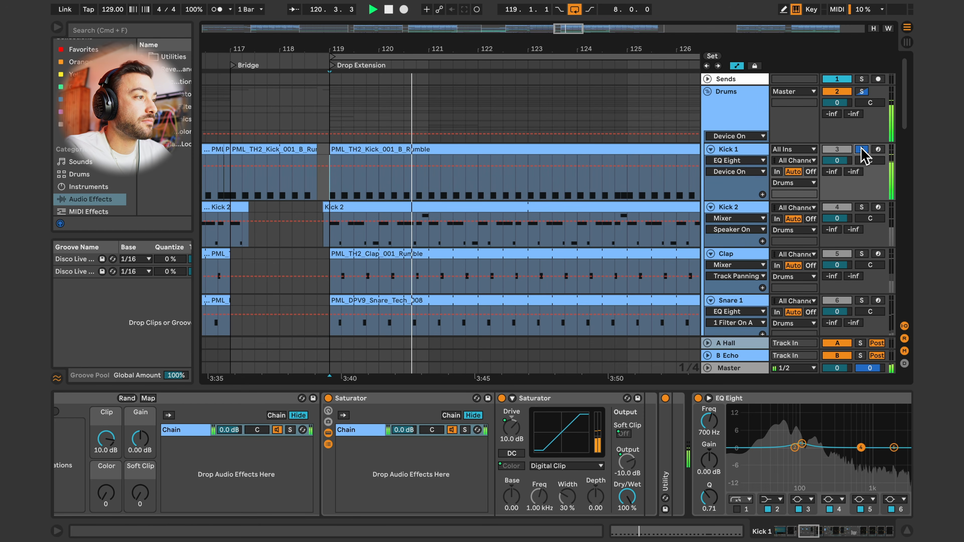
pyautogui.hscroll(-15, 335, 435)
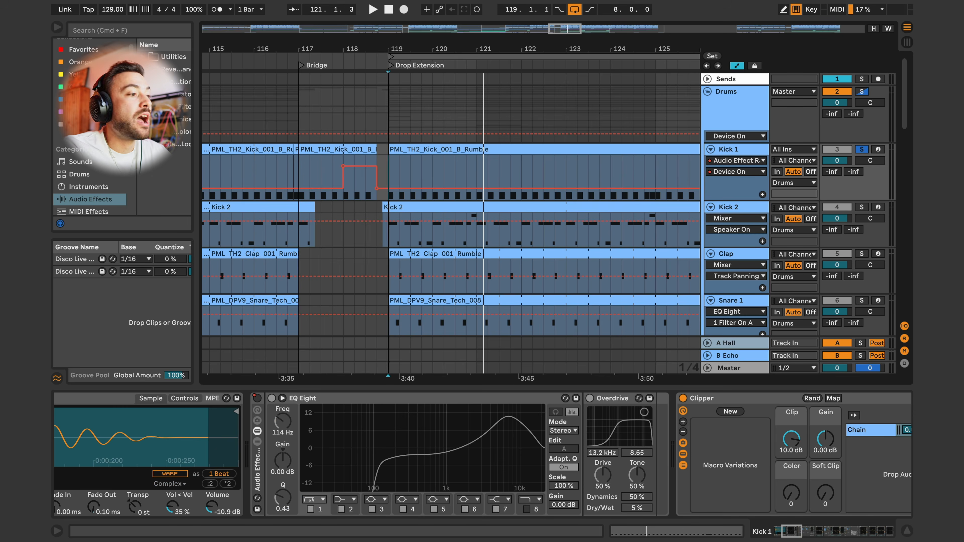
pyautogui.scroll(3, 300, 218)
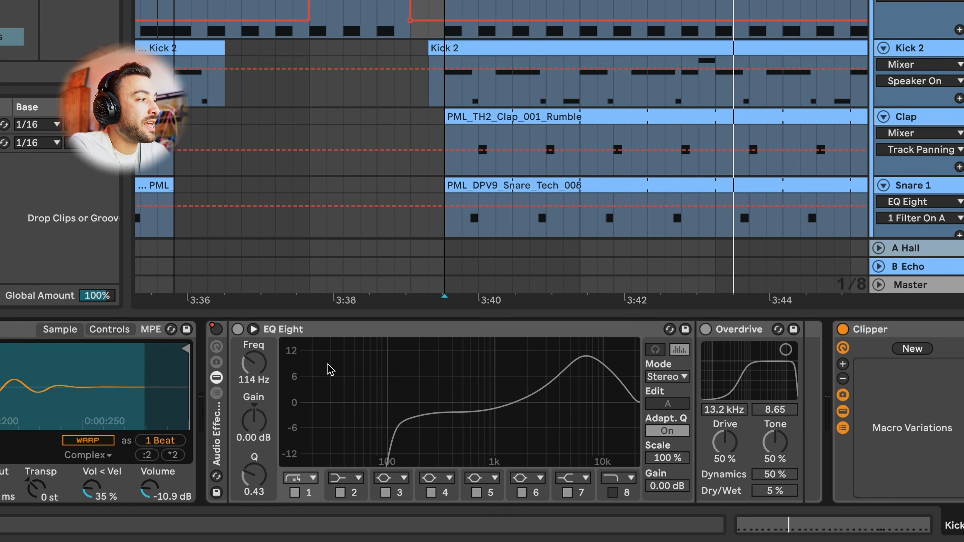
pyautogui.hscroll(5, 475, 400)
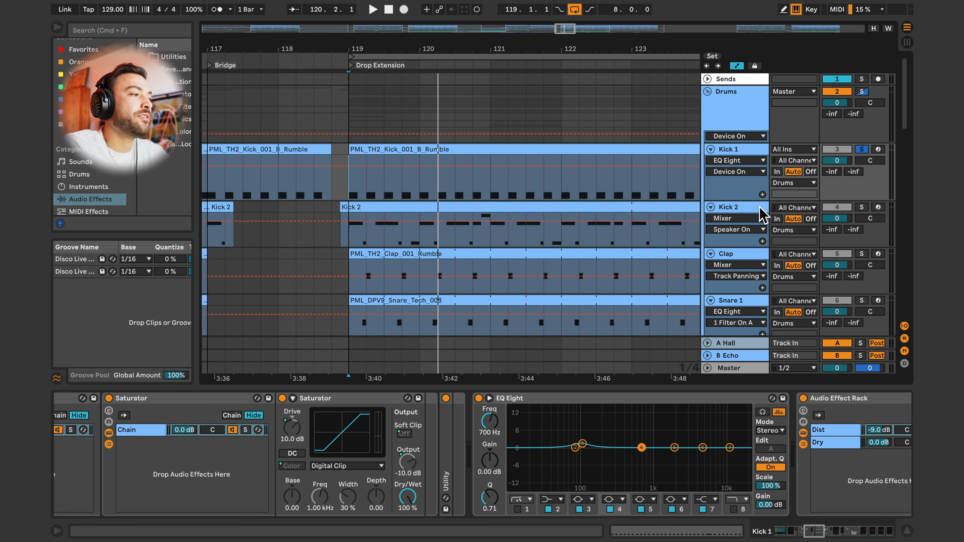
# Step: Open the Serum 2 instrument on the Kick 2 track to inspect its patch, and close its window
pyautogui.click(749, 212)
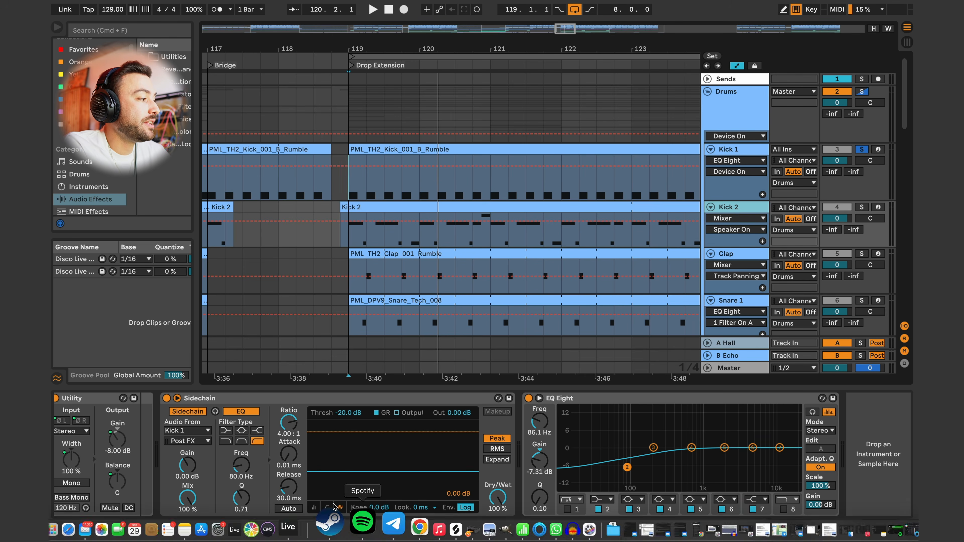
pyautogui.hscroll(-10, 292, 482)
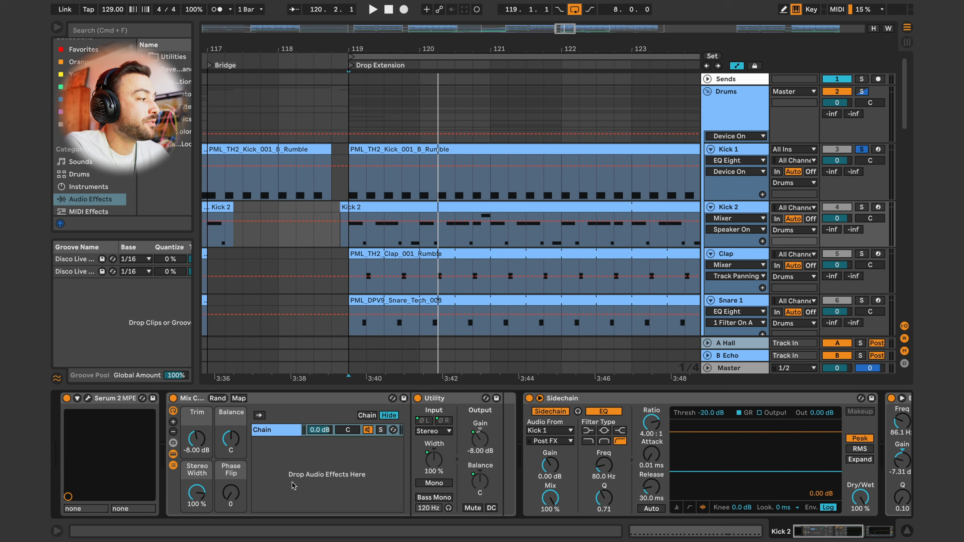
pyautogui.click(87, 399)
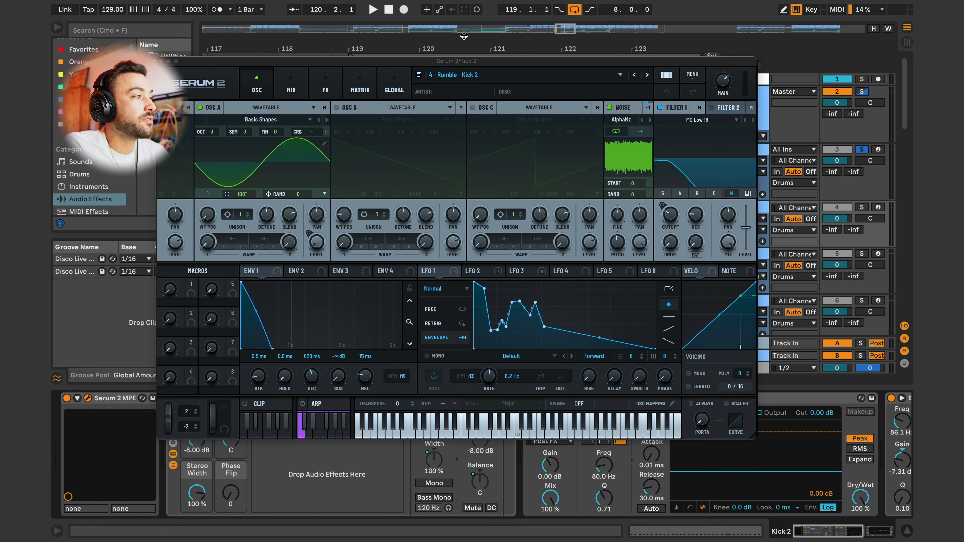
pyautogui.click(166, 60)
# Step: Open the Kick 2 clip in the Drop Extension and play it to review its MIDI note pattern
pyautogui.hscroll(3, 535, 239)
pyautogui.scroll(-1, 536, 239)
pyautogui.doubleClick(497, 195)
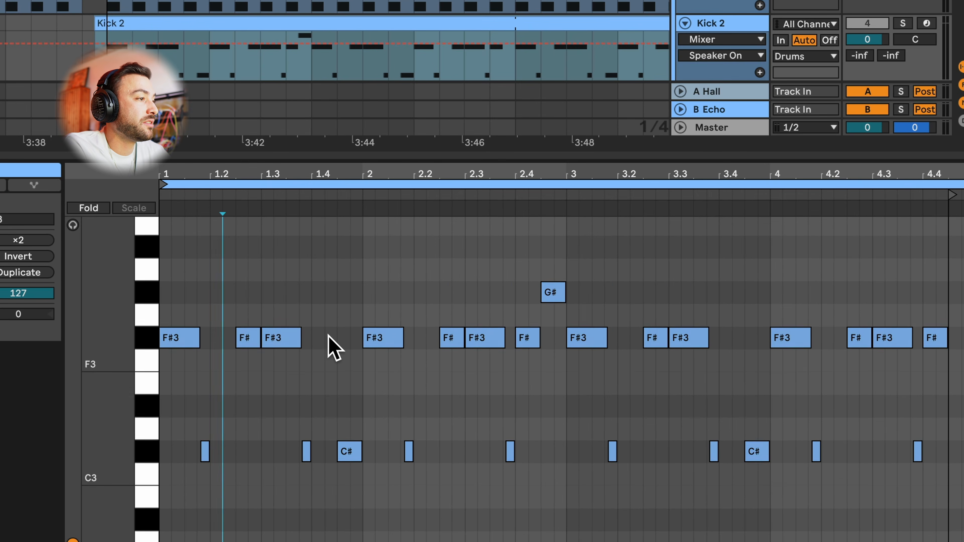
pyautogui.press('space')
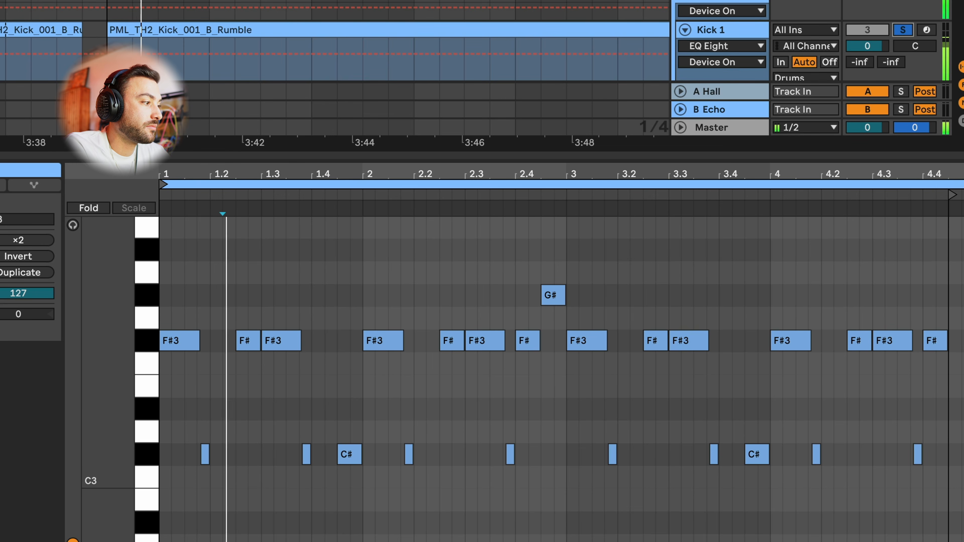
pyautogui.scroll(-3, 480, 501)
pyautogui.scroll(2, 480, 498)
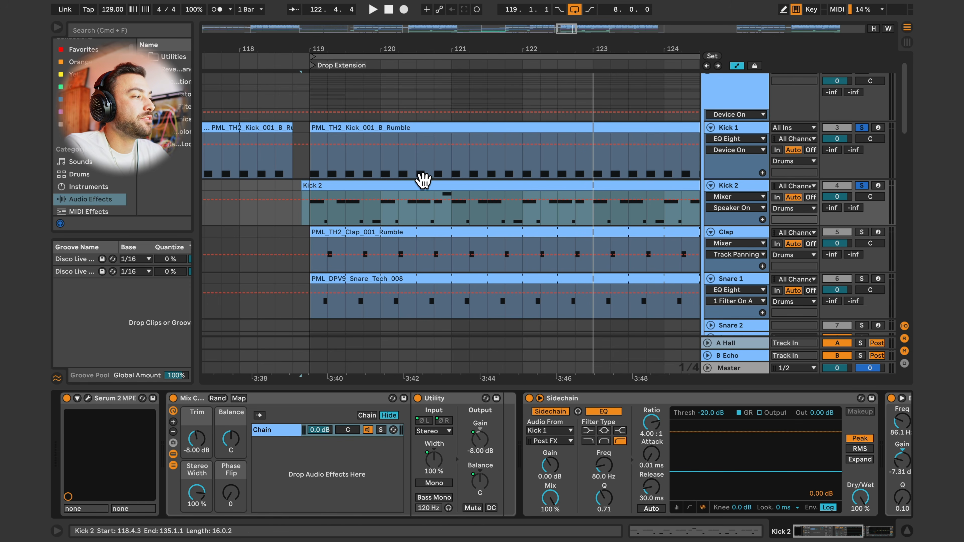
# Step: Reopen the Kick 2 clip and examine the F#3 and C#3 notes in its first bar
pyautogui.doubleClick(424, 181)
pyautogui.press('-')
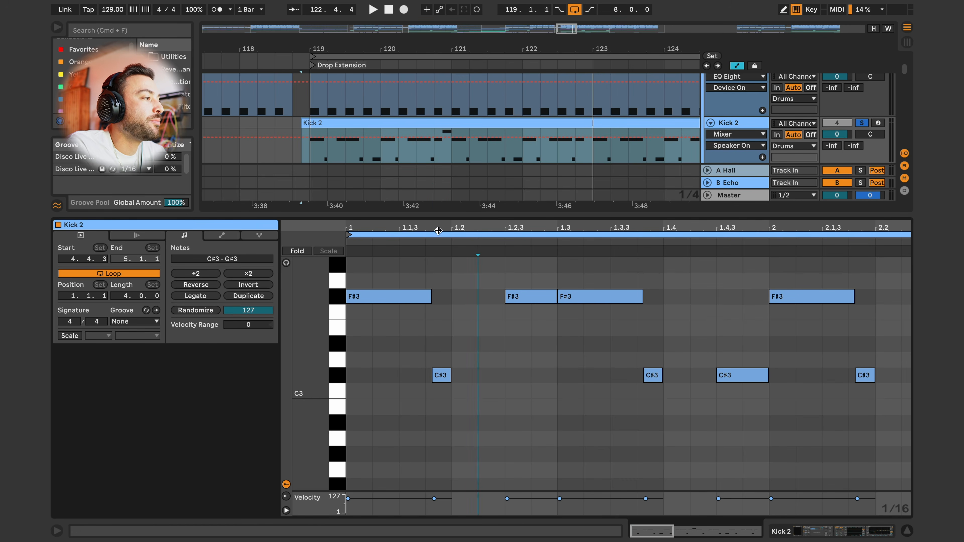
pyautogui.moveTo(436, 228); pyautogui.dragTo(443, 239)
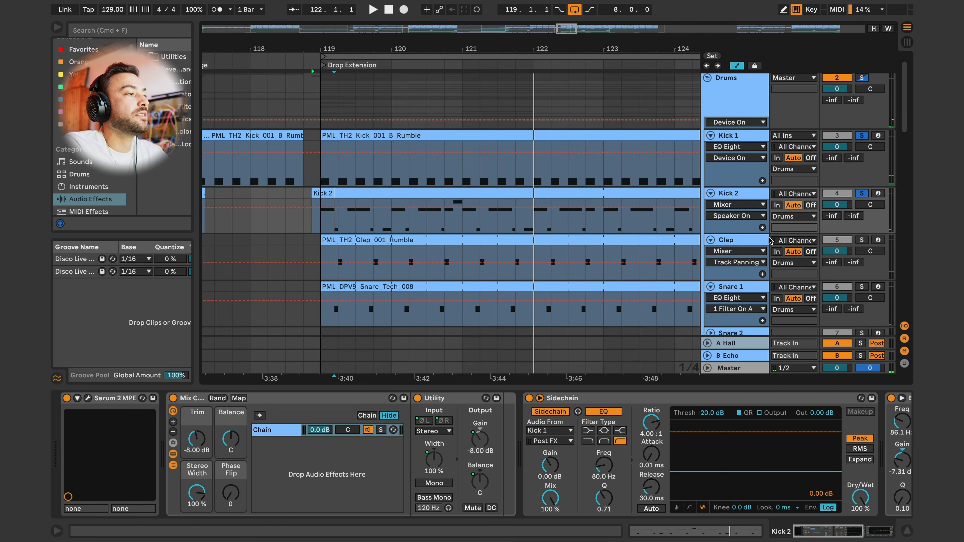
# Step: Audition the Clap track together with both soloed kicks and set the insert marker at 119.1.1 on the Clap track
pyautogui.scroll(-1, 769, 240)
pyautogui.click(768, 237)
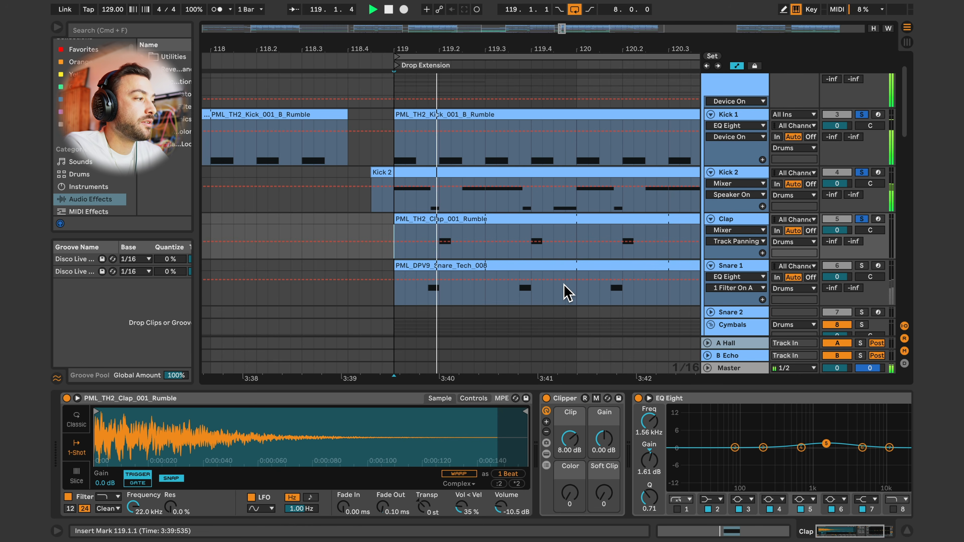
pyautogui.moveTo(627, 47); pyautogui.dragTo(516, 47)
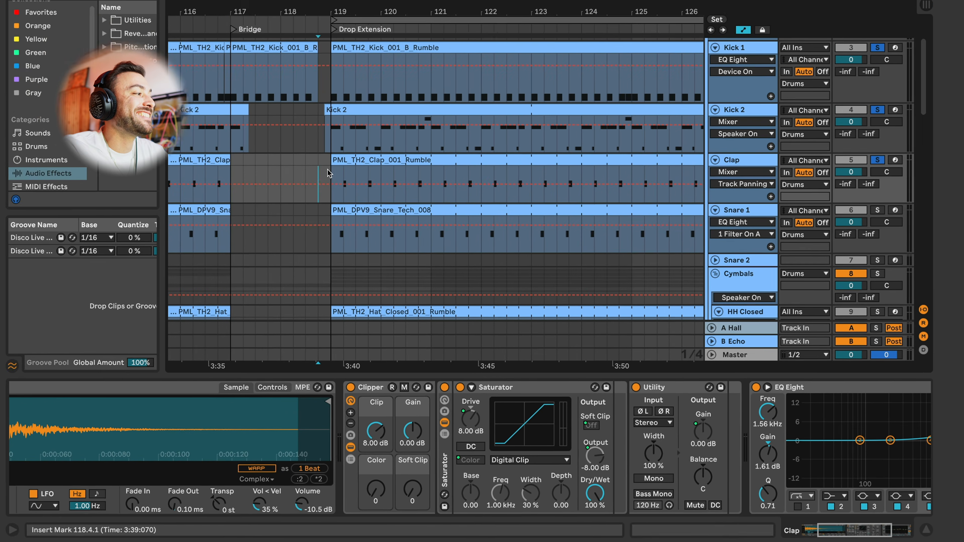
pyautogui.click(328, 174)
pyautogui.click(307, 199)
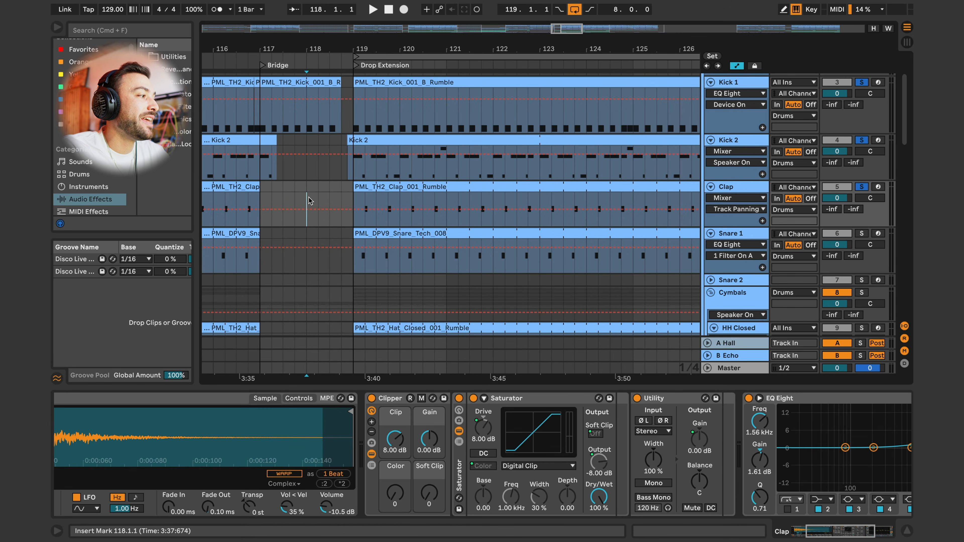
pyautogui.click(352, 200)
# Step: Select Snare 1, solo it along with the kicks and clap, and play the drop from bar 119
pyautogui.scroll(-3, 713, 178)
pyautogui.scroll(3, 712, 178)
pyautogui.scroll(-2, 838, 217)
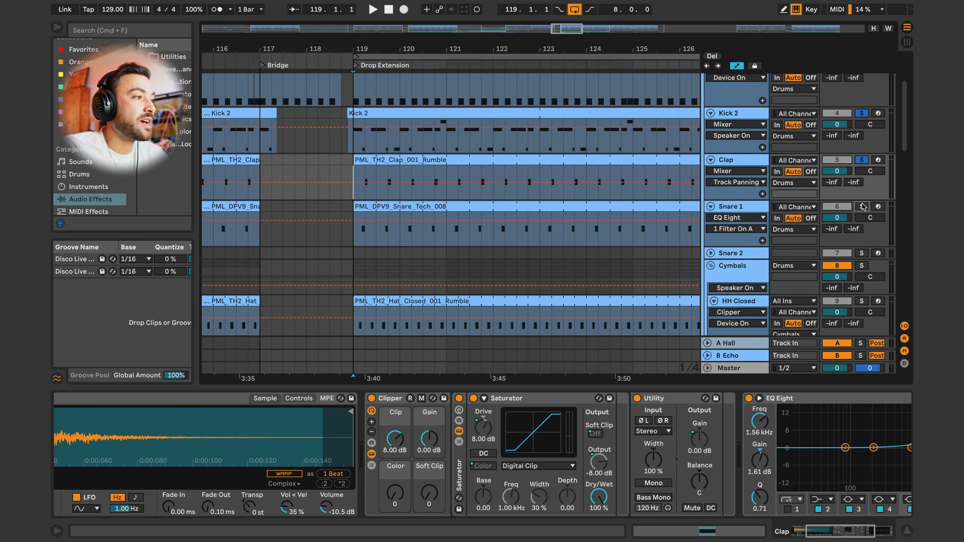
pyautogui.click(752, 218)
pyautogui.hscroll(5, 375, 482)
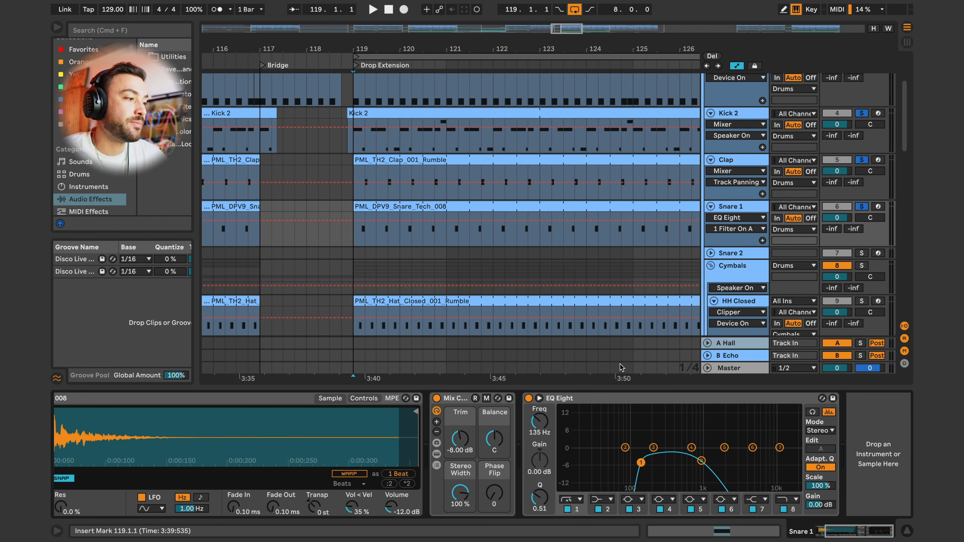
pyautogui.press('space')
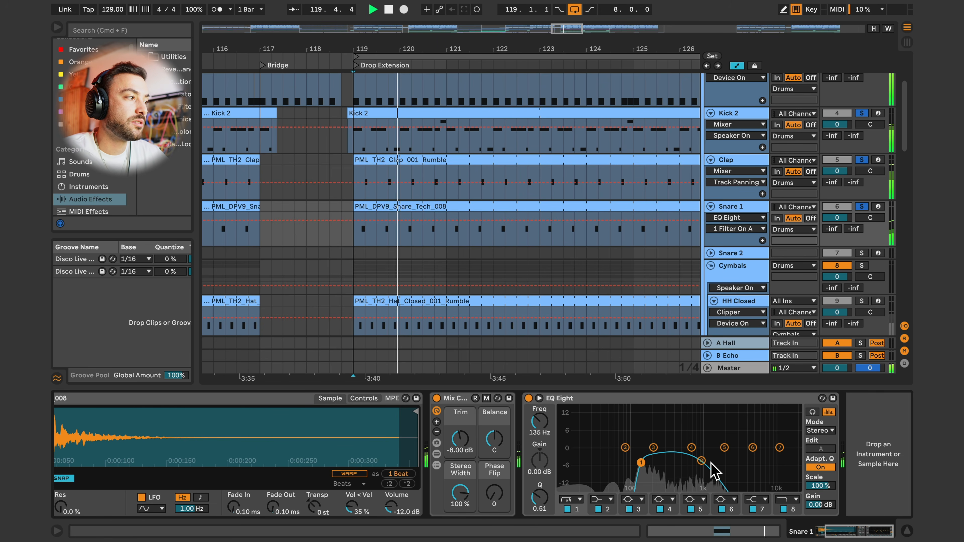
pyautogui.press('space')
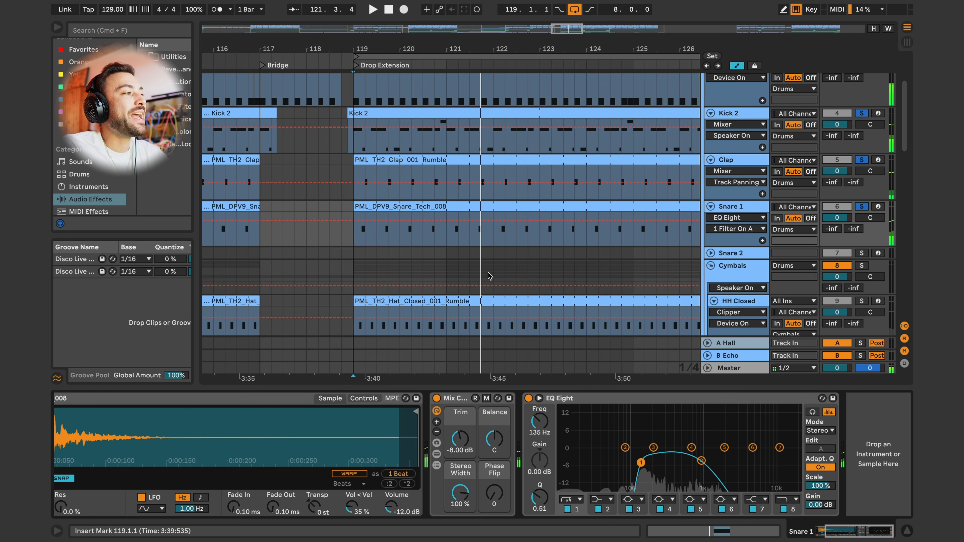
# Step: Open the Snare 1 clip and place the insert marker at 1.1.4, where its C3 note starts
pyautogui.doubleClick(415, 205)
pyautogui.scroll(6, 550, 302)
pyautogui.click(548, 302)
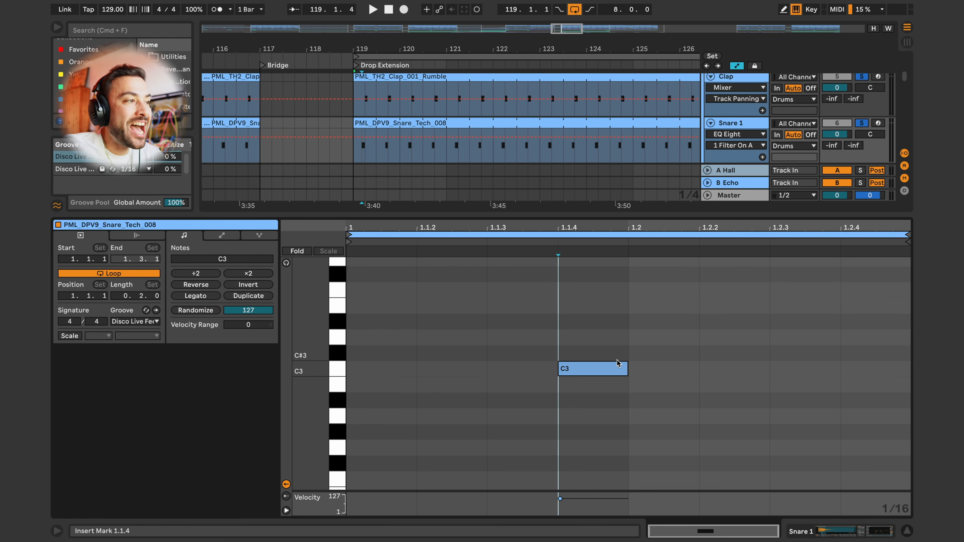
pyautogui.scroll(1, 627, 232)
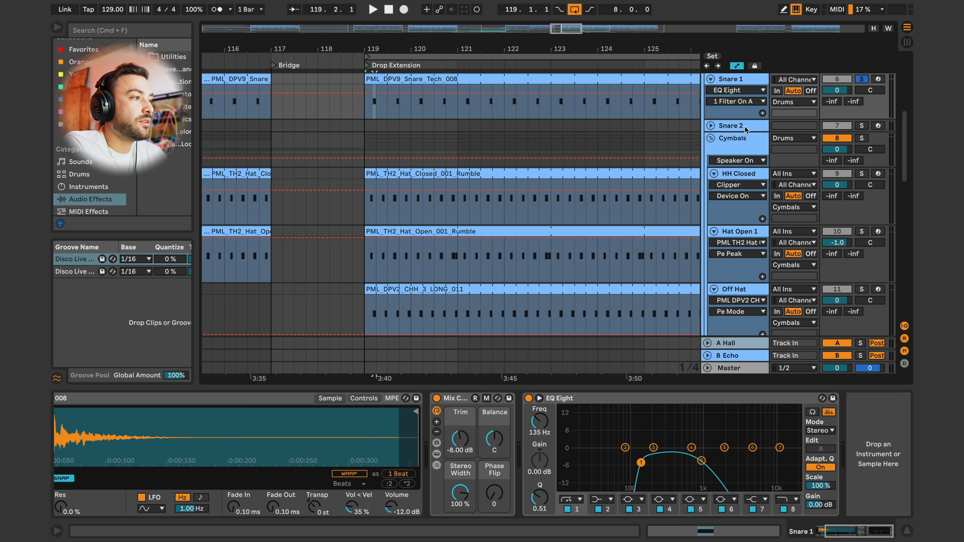
# Step: Select the Cymbals group, add it to the soloed tracks and play the start of the Drop Extension
pyautogui.click(849, 143)
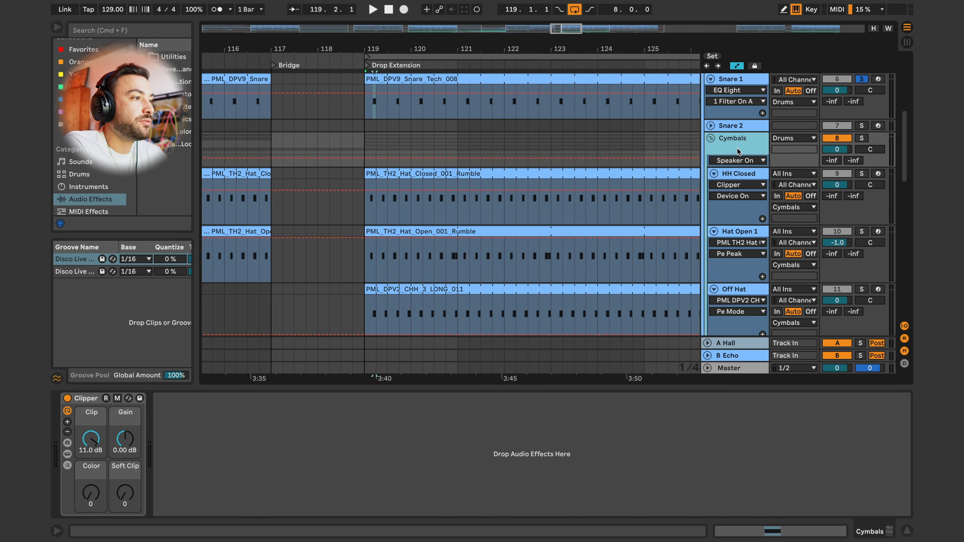
pyautogui.keyDown('super'); pyautogui.click(862, 137); pyautogui.keyUp('super')
pyautogui.press('space')
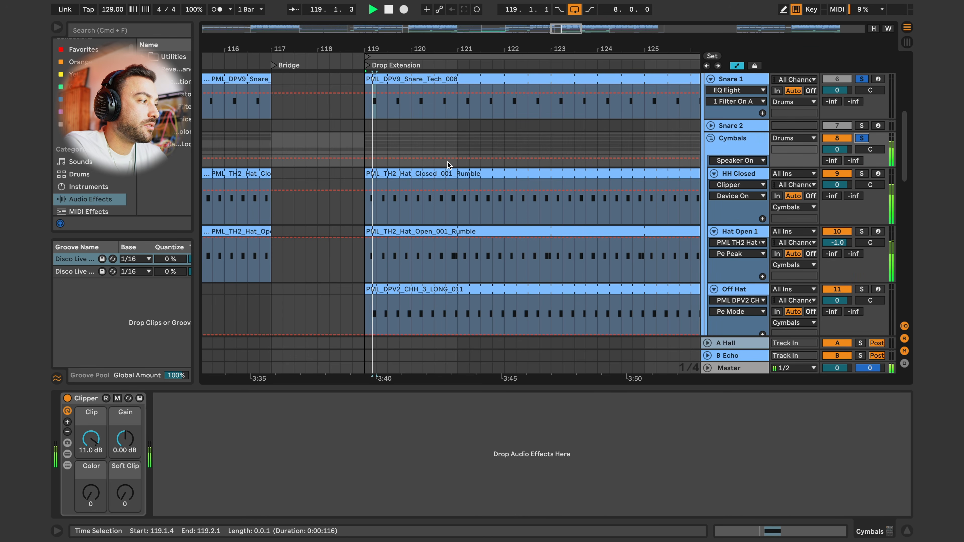
pyautogui.moveTo(378, 41); pyautogui.dragTo(410, 39)
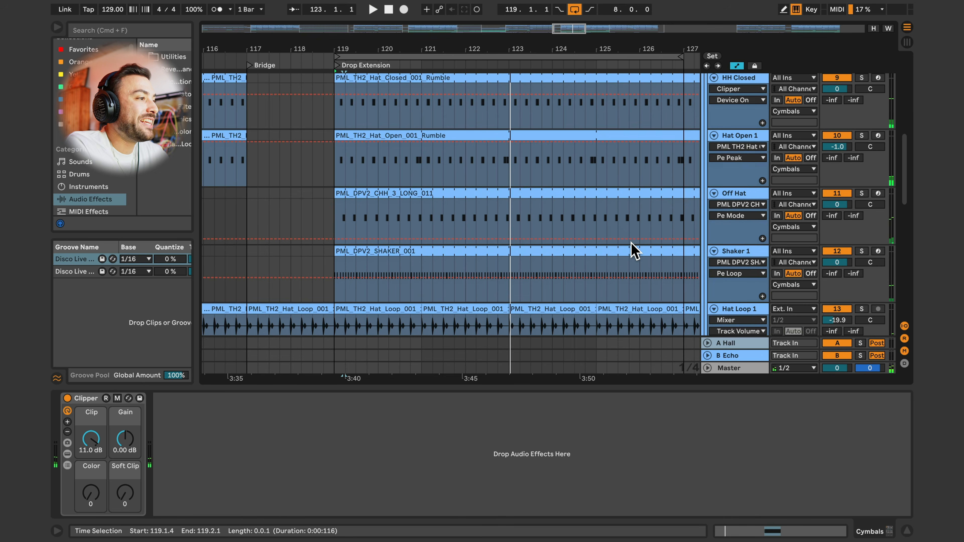
# Step: Solo the HH Closed track, play it from the start of the drop and inspect its EQ Eight and Clipper settings
pyautogui.scroll(4, 632, 251)
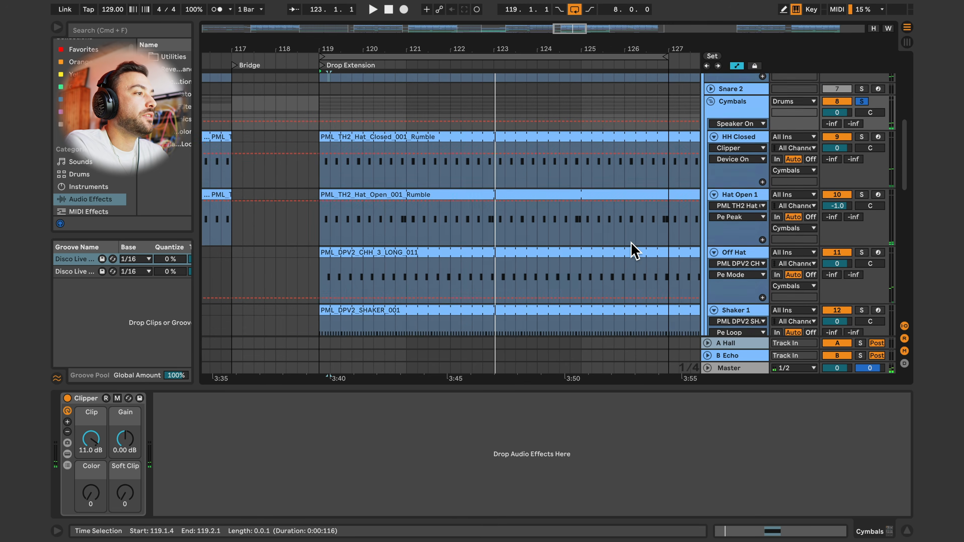
pyautogui.click(754, 149)
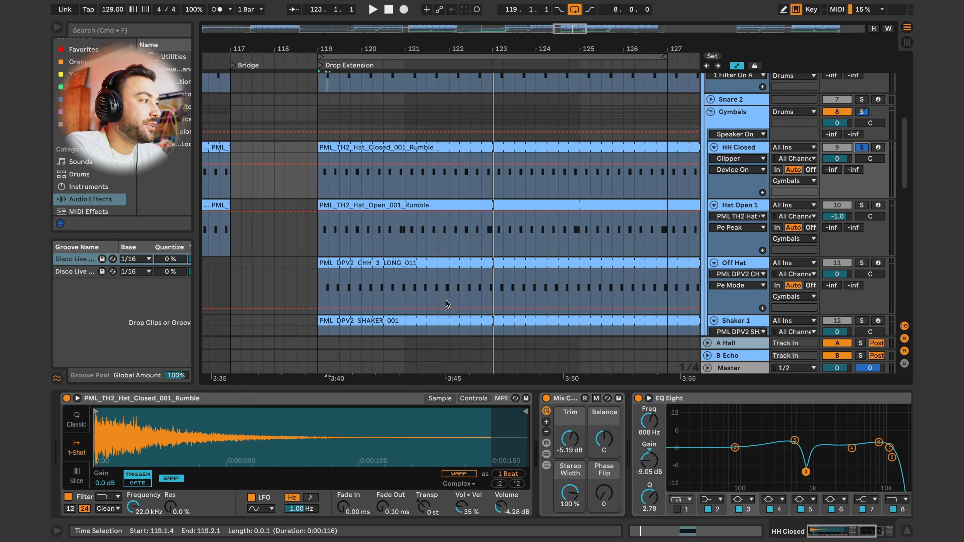
pyautogui.moveTo(338, 44)
pyautogui.mouseDown()
pyautogui.moveTo(365, 76)
pyautogui.moveTo(364, 45)
pyautogui.moveTo(347, 44)
pyautogui.mouseUp()
pyautogui.press('space')
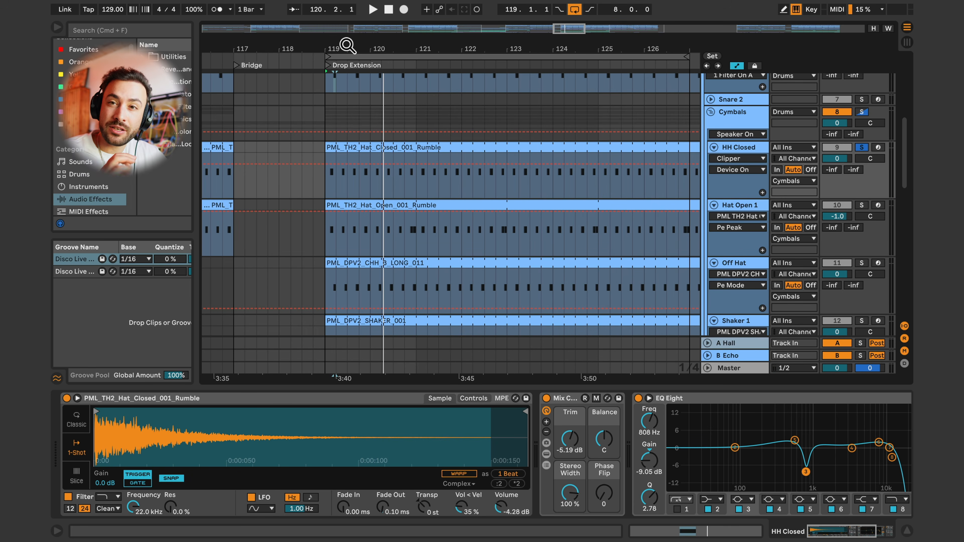
pyautogui.press('space')
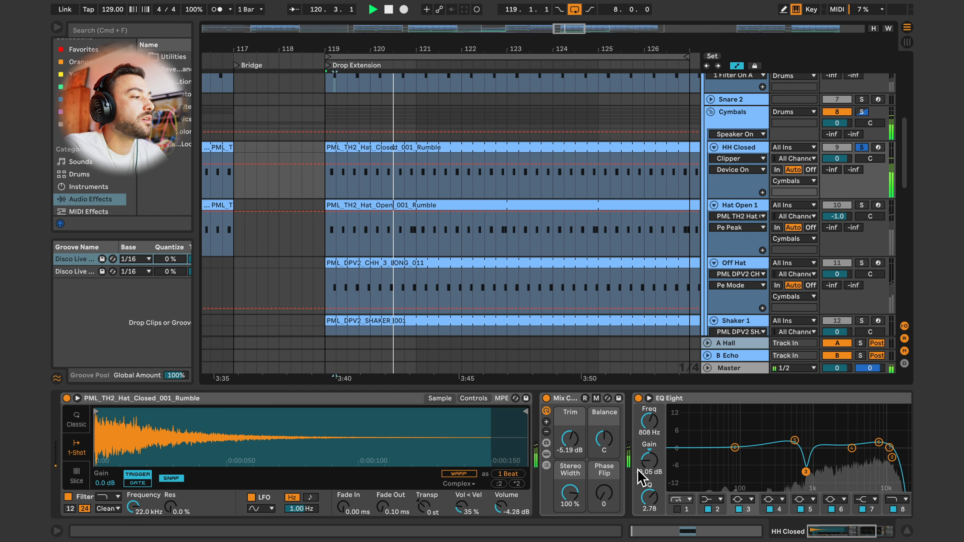
pyautogui.press('space')
pyautogui.hscroll(4, 682, 468)
pyautogui.hscroll(2, 683, 475)
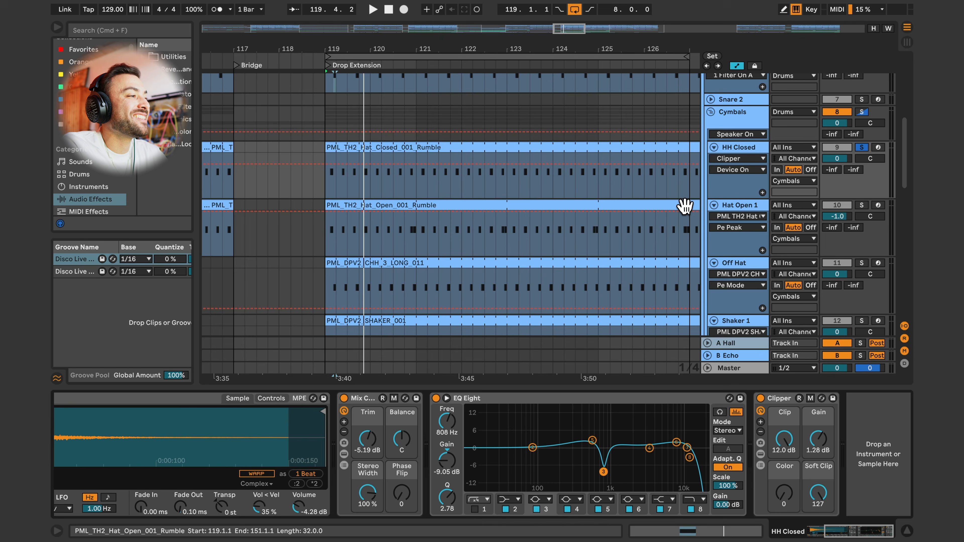
# Step: Add Hat Open 1 to the solo alongside HH Closed and play the two hats together
pyautogui.hscroll(-3, 685, 206)
pyautogui.keyDown('super'); pyautogui.click(862, 201); pyautogui.keyUp('super')
pyautogui.press('space')
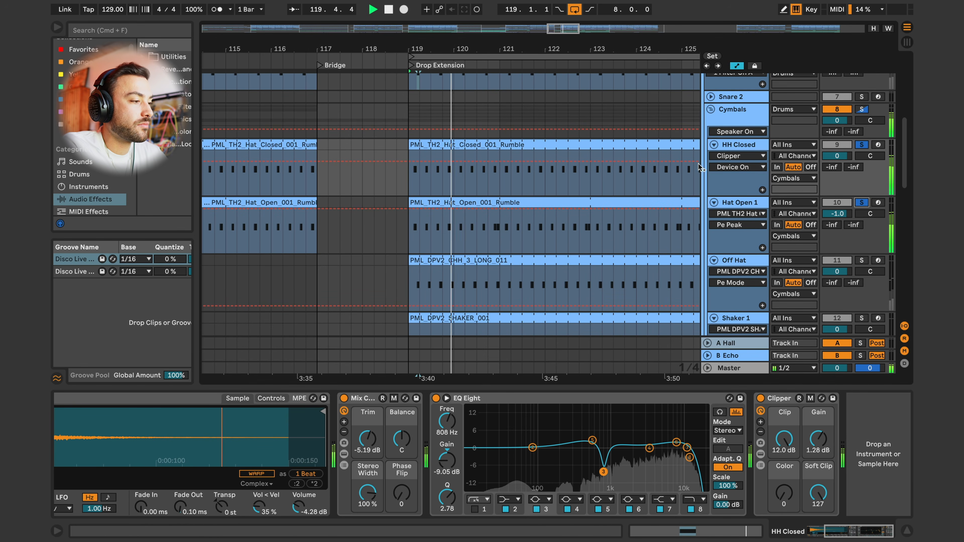
pyautogui.press('space')
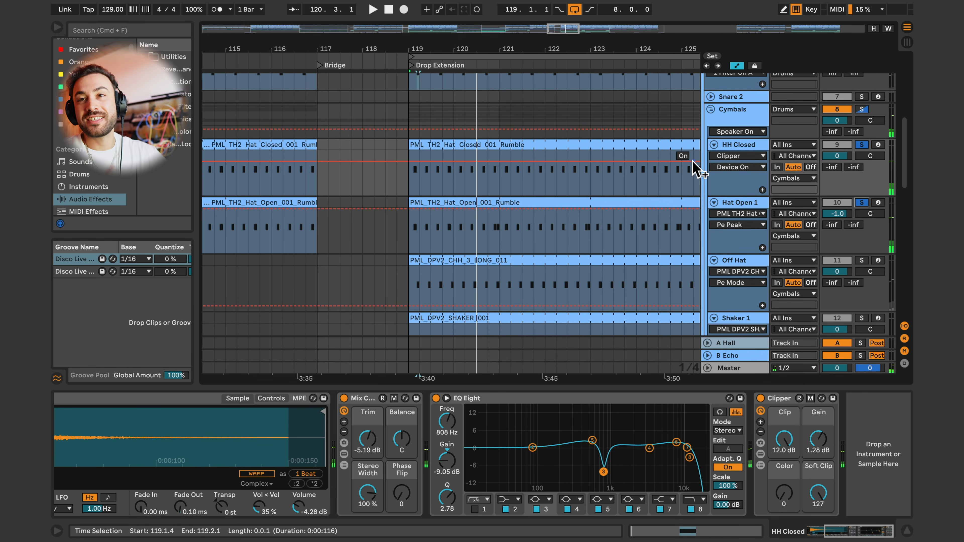
# Step: Inspect the device chains and clips of the Hat Open 1 and Off Hat tracks in the Drop Extension
pyautogui.moveTo(415, 49); pyautogui.dragTo(416, 55)
pyautogui.click(749, 199)
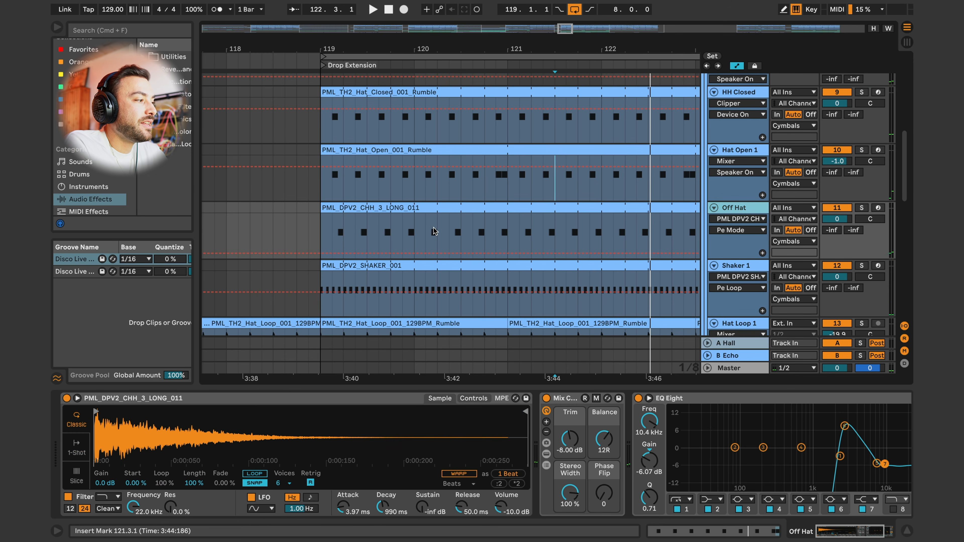
pyautogui.scroll(3, 435, 232)
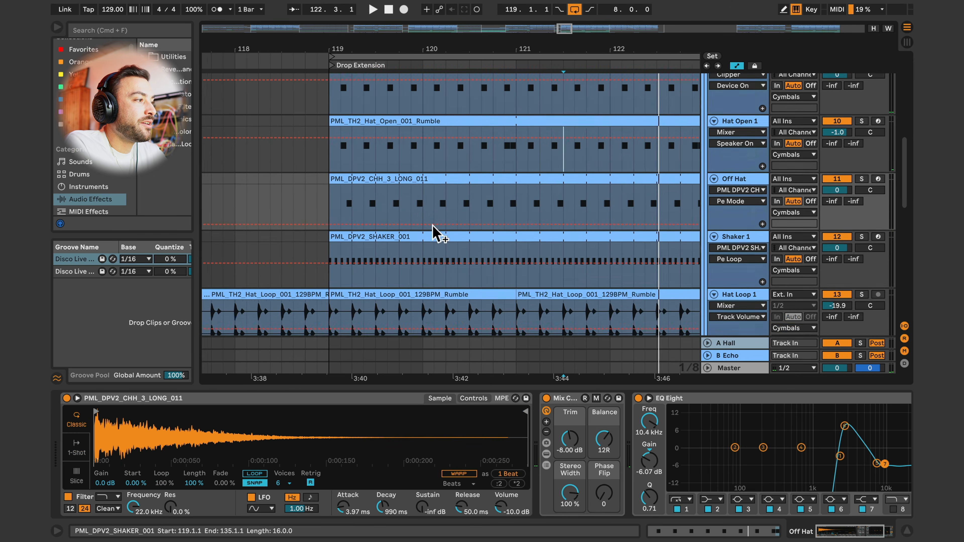
# Step: Select the Shaker 1 track, solo it and play its part in the Drop Extension
pyautogui.hscroll(3, 635, 461)
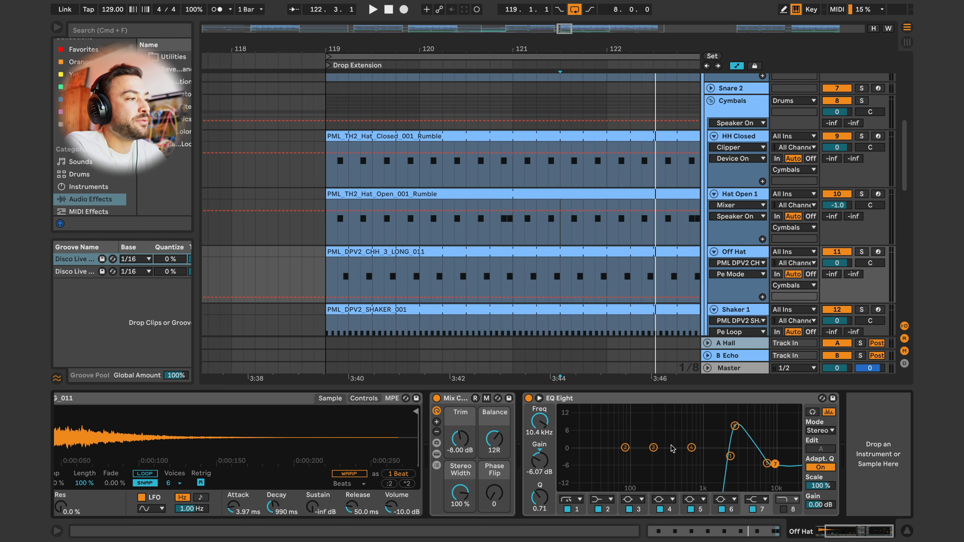
pyautogui.scroll(-5, 794, 238)
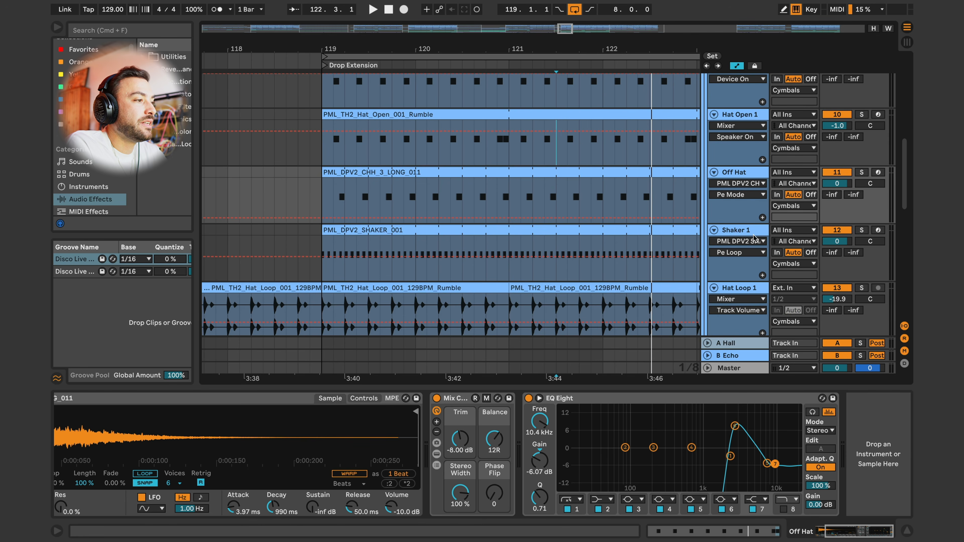
pyautogui.scroll(-3, 753, 239)
pyautogui.click(746, 180)
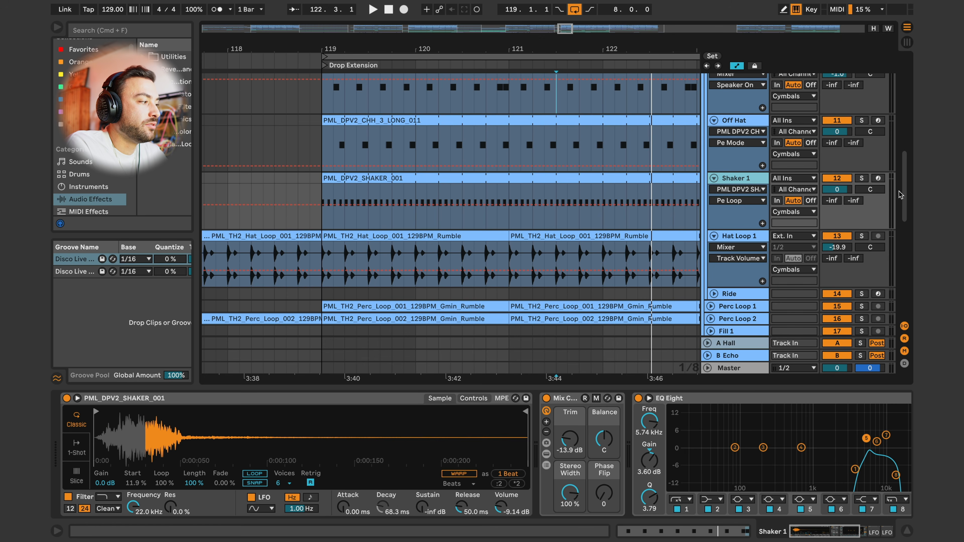
pyautogui.press('space')
pyautogui.click(862, 178)
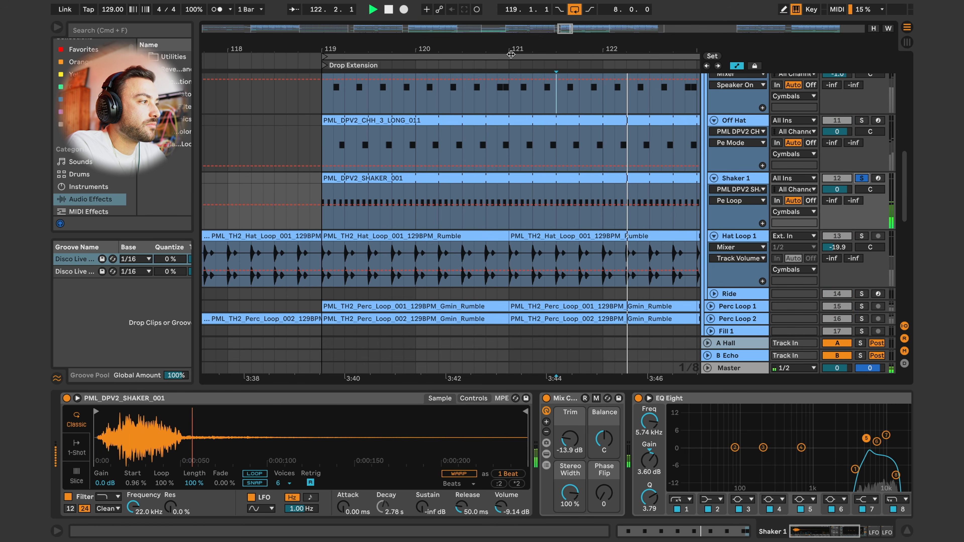
pyautogui.moveTo(508, 47); pyautogui.dragTo(508, 34)
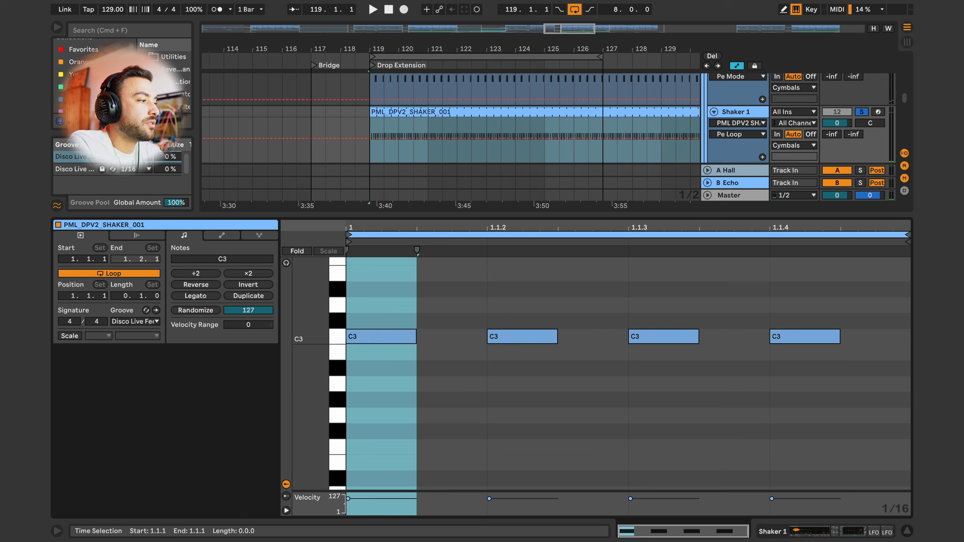
# Step: Examine the C3 note pattern inside the PML_DPV2_SHAKER_001 clip
pyautogui.scroll(-2, 467, 383)
pyautogui.scroll(3, 467, 383)
pyautogui.click(467, 383)
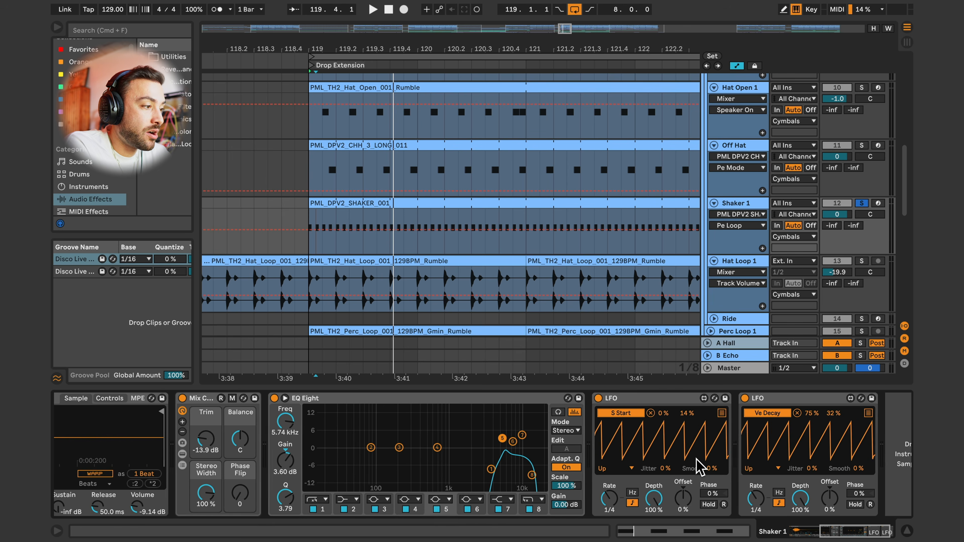
# Step: Inspect Shaker 1's device chain, checking the two LFOs mapped to sample start and volume decay against the sampler's Start and Decay parameters
pyautogui.hscroll(-5, 695, 459)
pyautogui.hscroll(7, 672, 450)
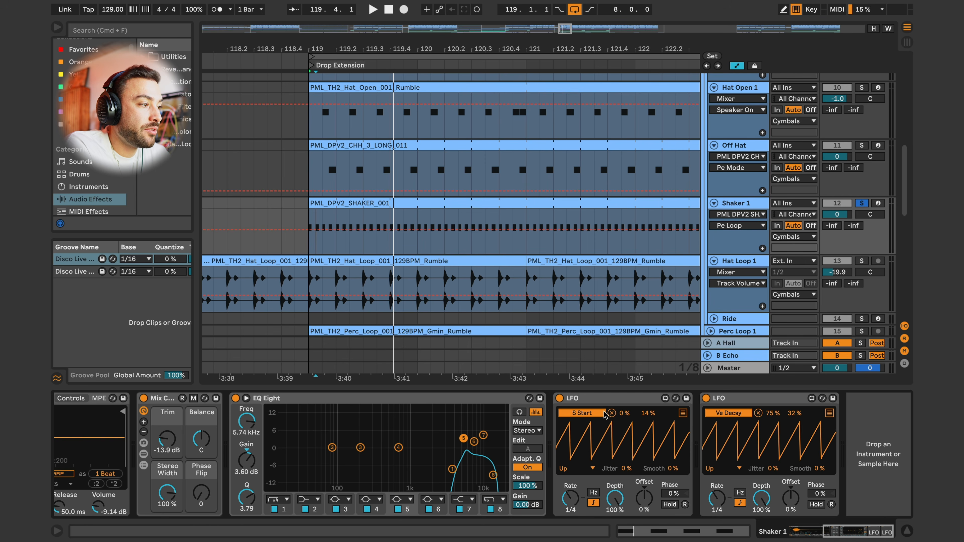
pyautogui.hscroll(-20, 590, 426)
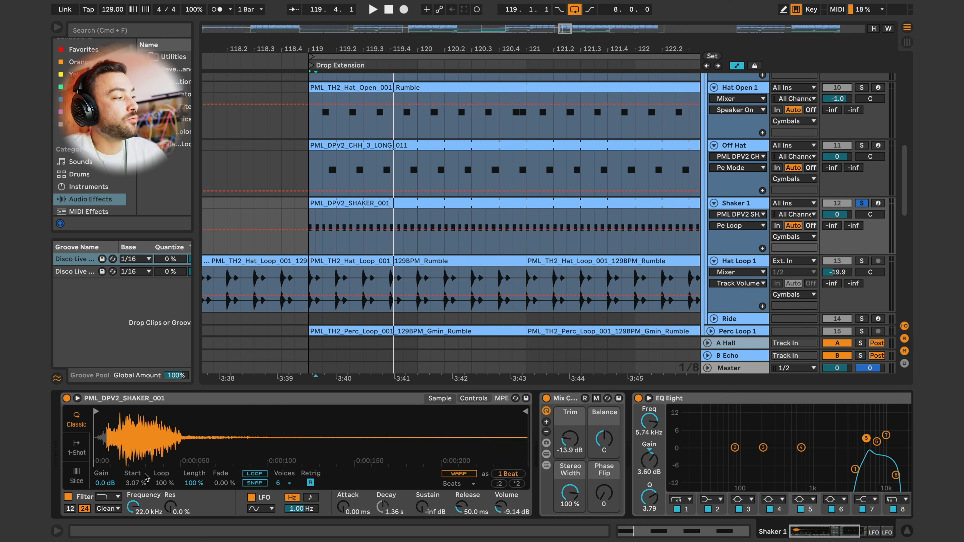
pyautogui.click(133, 483)
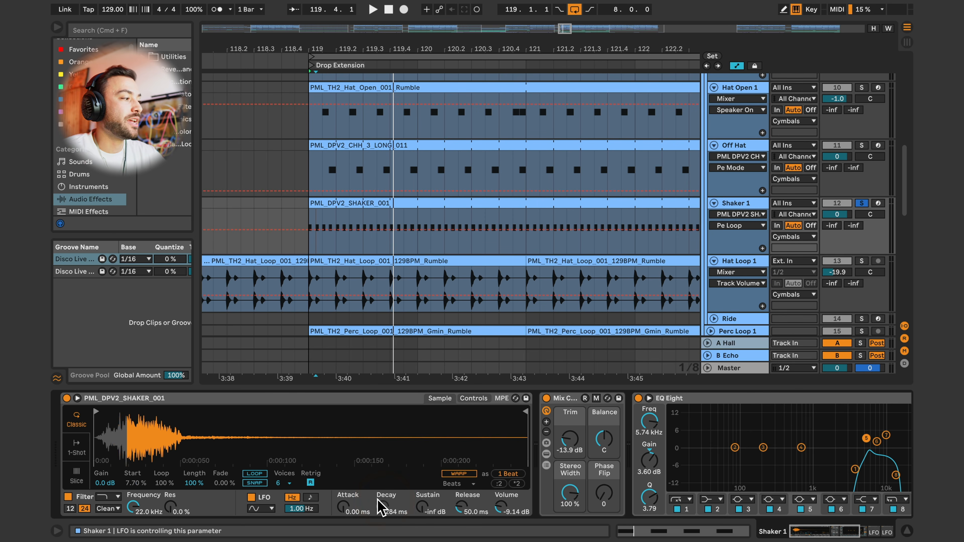
pyautogui.hscroll(10, 398, 464)
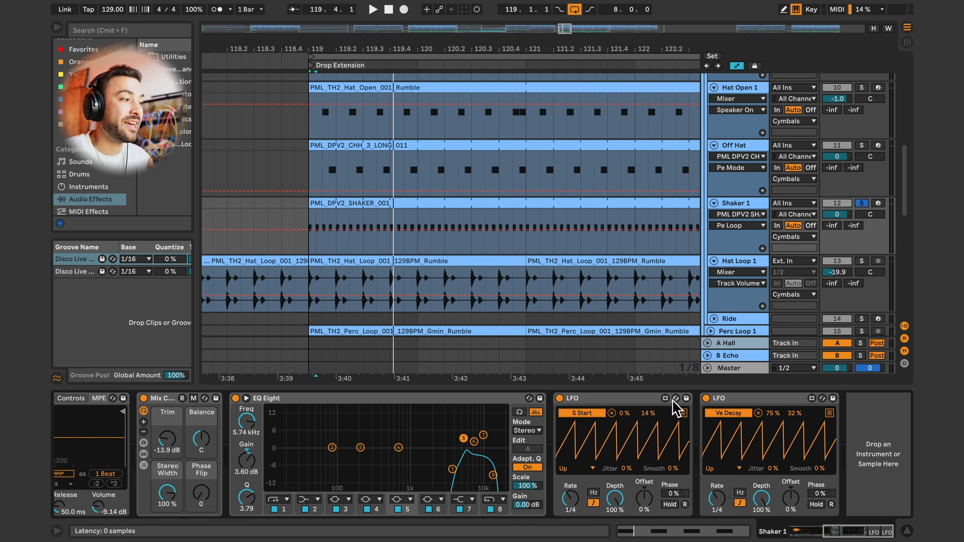
# Step: Compare the soloed Shaker 1 with both LFOs switched off and back on, playing from the start of the drop
pyautogui.click(559, 398)
pyautogui.press('space')
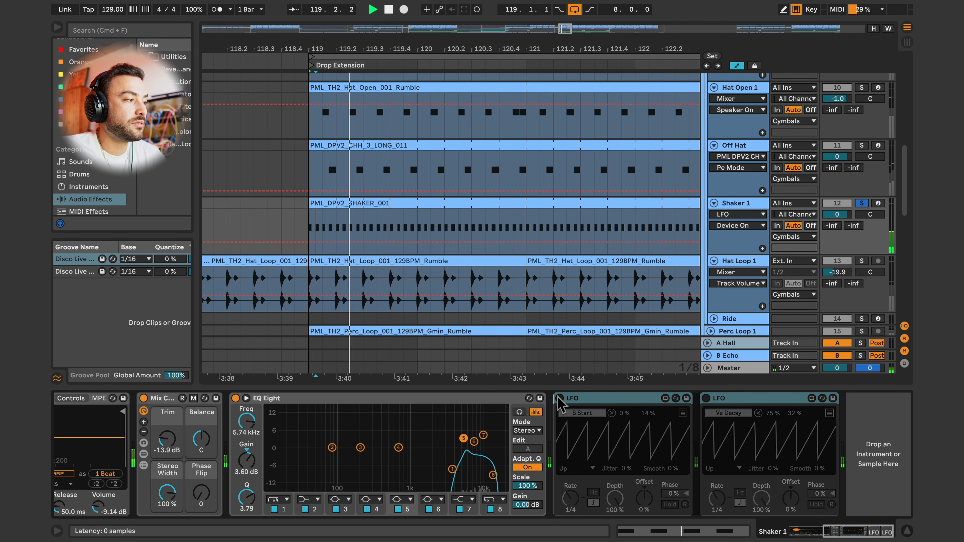
pyautogui.press('space')
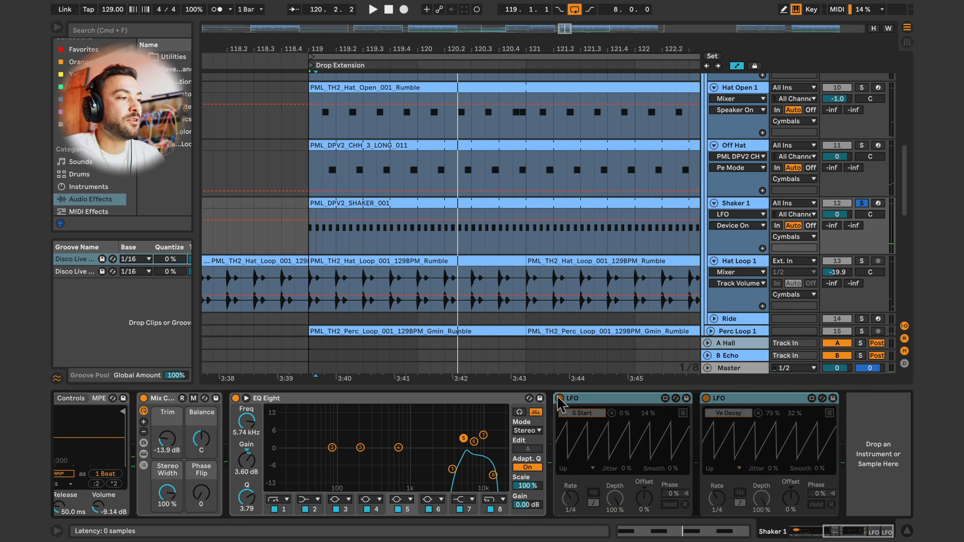
pyautogui.click(559, 398)
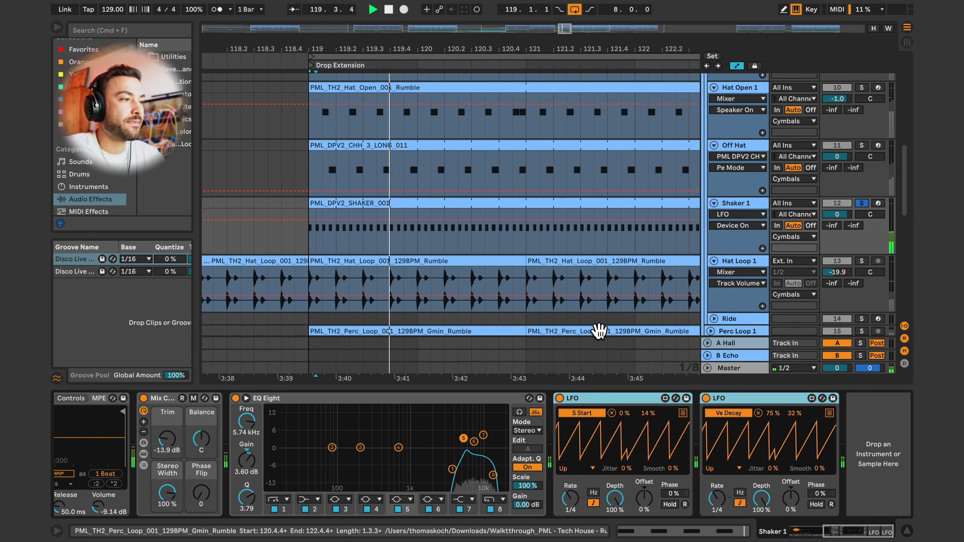
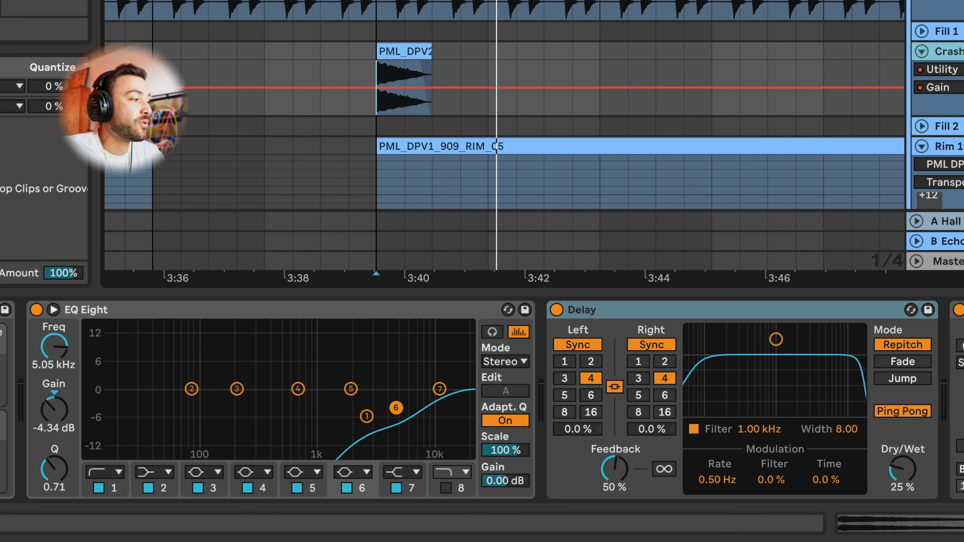
# Step: Play the drop with Crash 1 and the percussion loops soloed, and bring Rim 1's fill at bar 126 into focus
pyautogui.press('space')
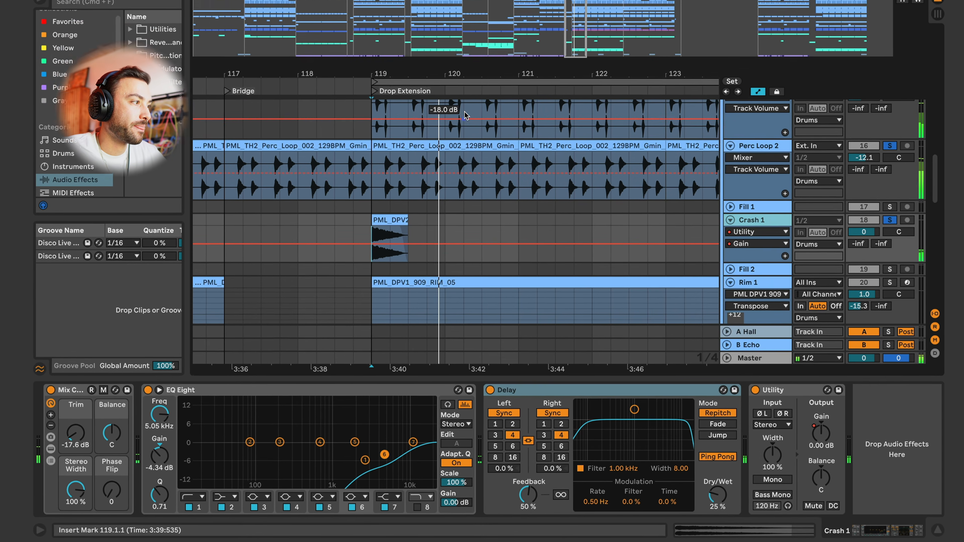
pyautogui.moveTo(555, 77); pyautogui.dragTo(462, 76)
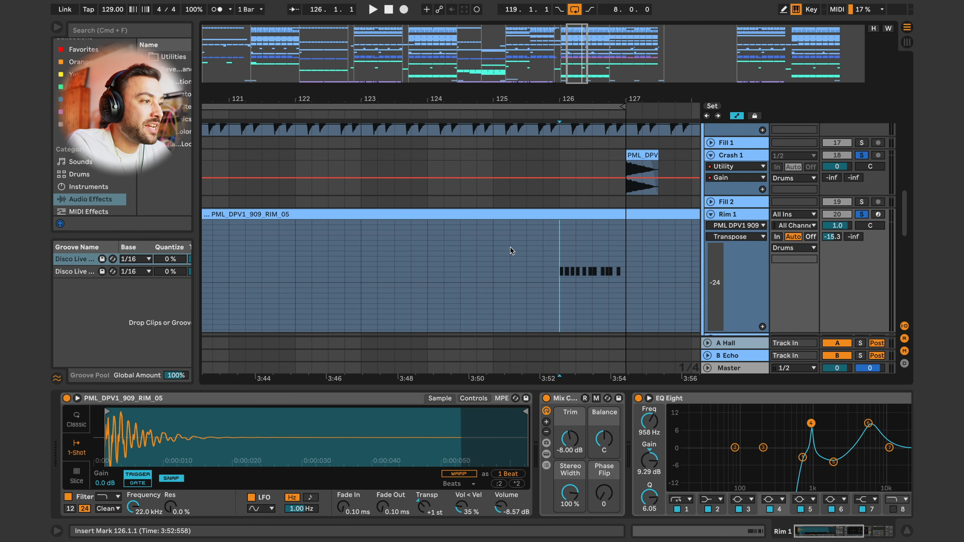
pyautogui.press('space')
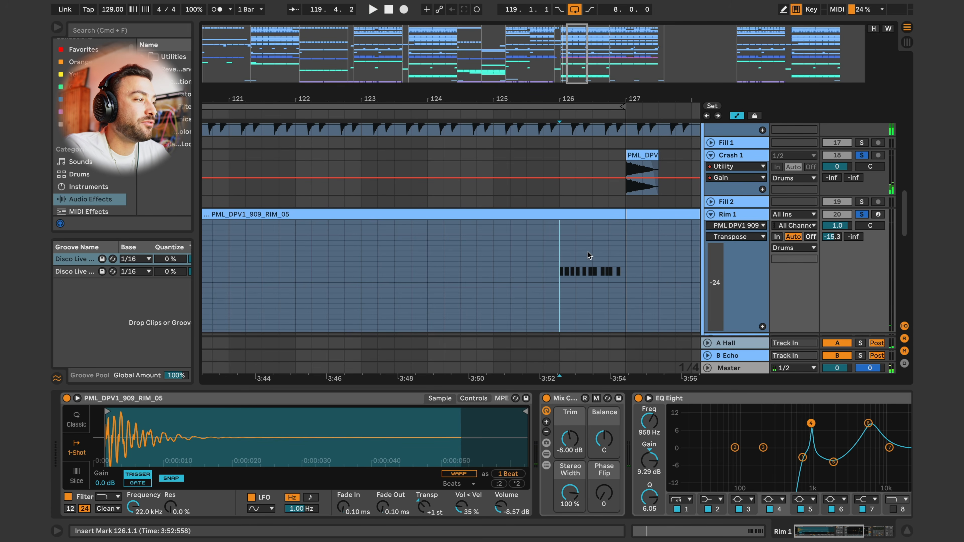
# Step: Examine the Rim 1 clip's C3 fill notes in bar 8 and the track's device chain up to Auto Pan
pyautogui.doubleClick(596, 214)
pyautogui.scroll(5, 630, 347)
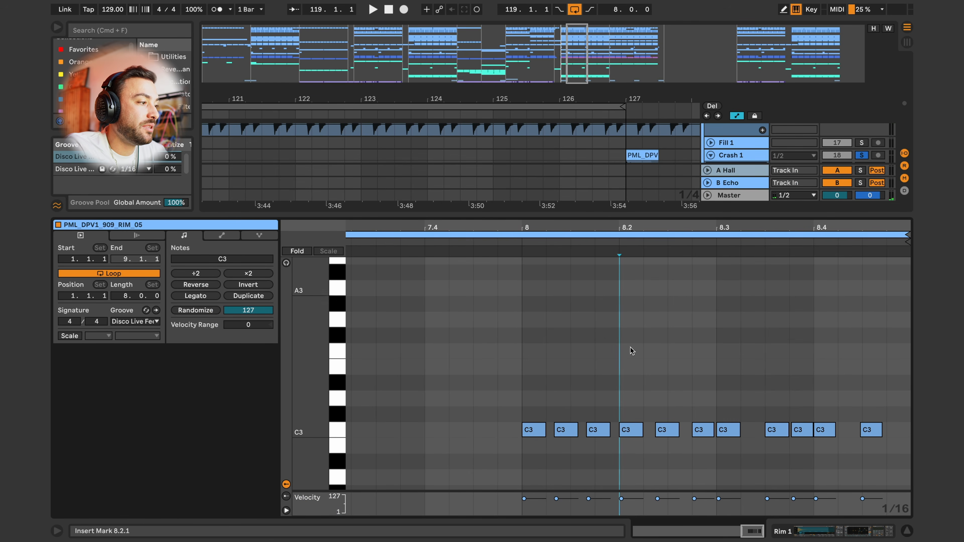
pyautogui.scroll(3, 567, 230)
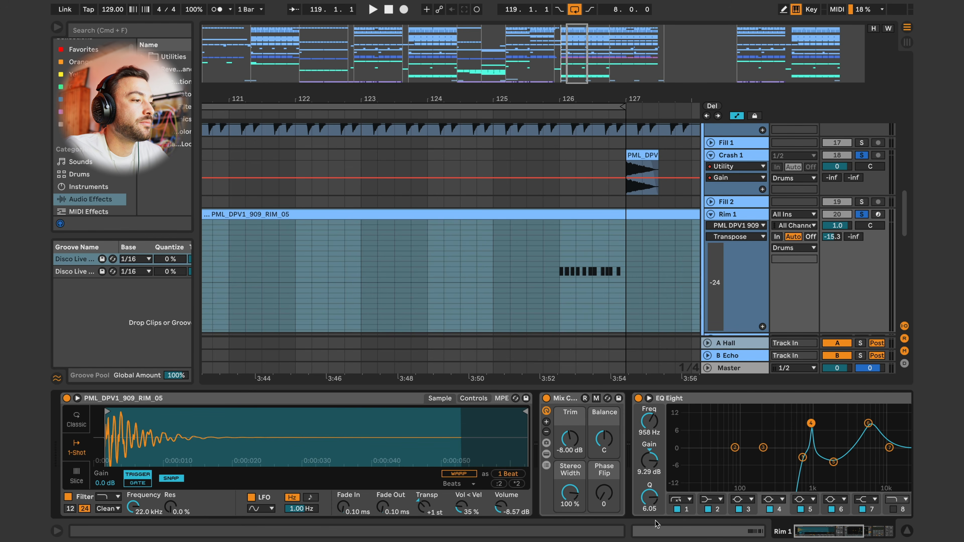
pyautogui.hscroll(10, 652, 409)
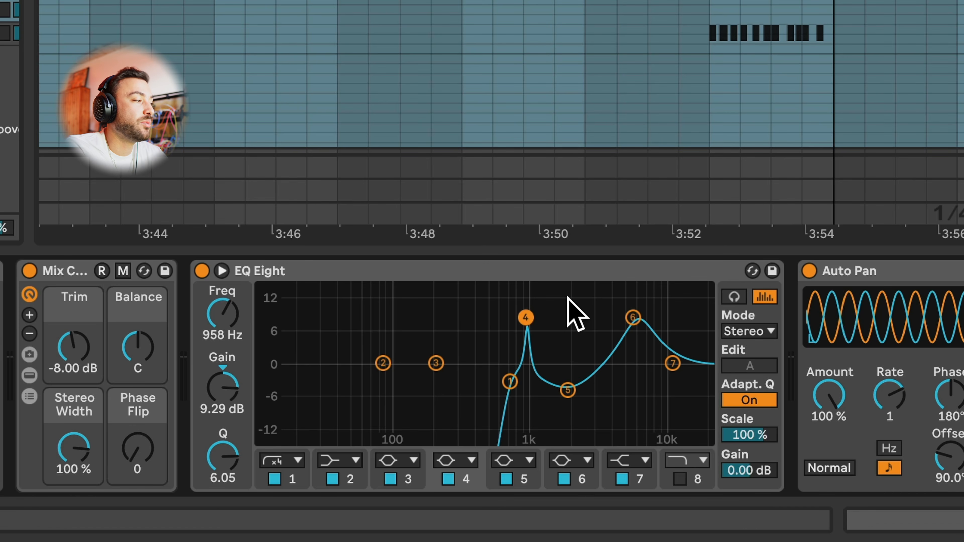
# Step: Compare the Rim 1 fill with its EQ Eight bypassed and re-enabled during playback
pyautogui.click(201, 270)
pyautogui.press('space')
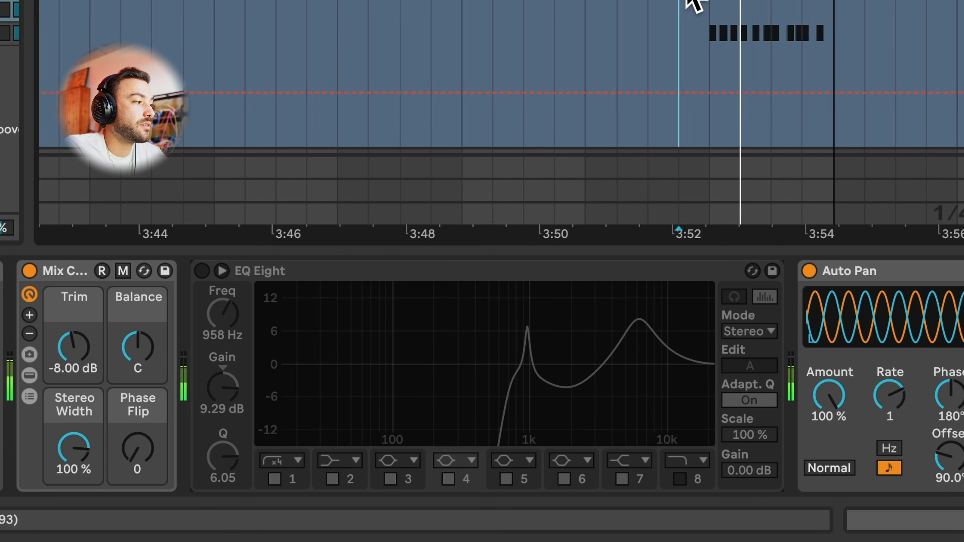
pyautogui.click(202, 271)
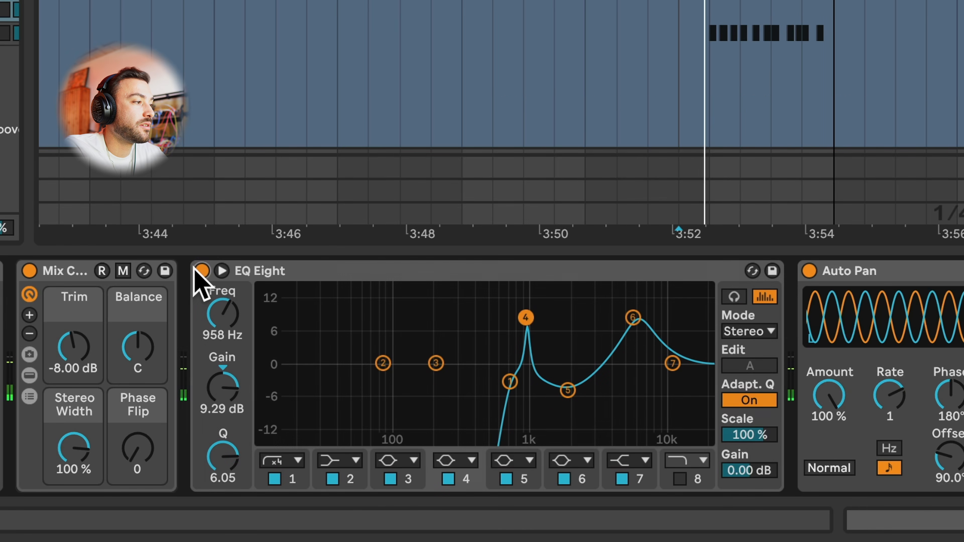
pyautogui.press('space')
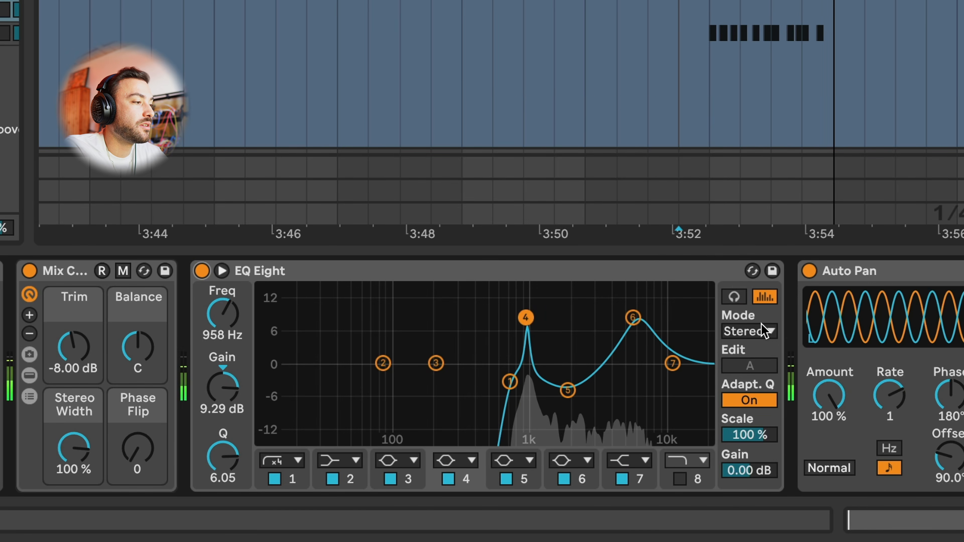
pyautogui.click(934, 271)
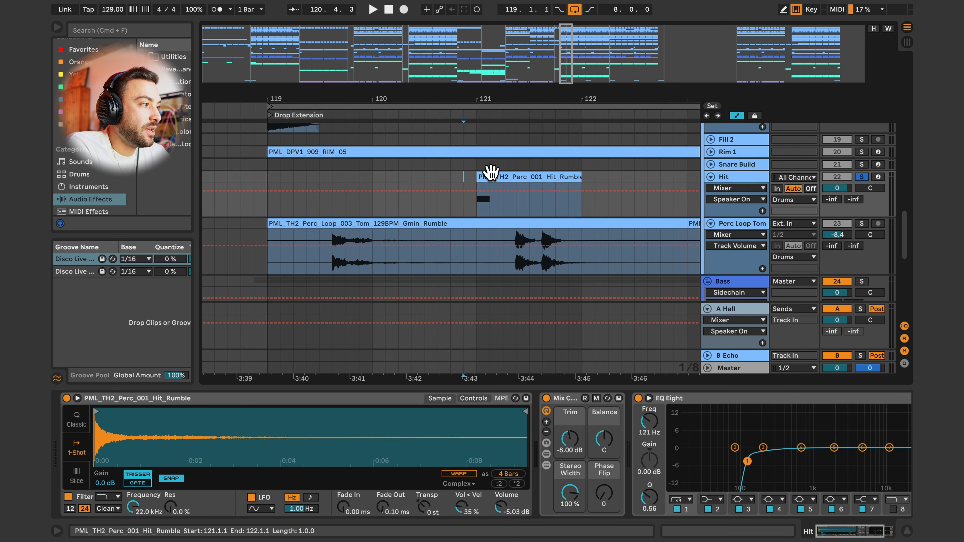
# Step: Select the PML_TH2_Perc_001_Hit_Rumble clip on the soloed Hit track, play it from bar 121 and check its EQ Eight
pyautogui.click(491, 173)
pyautogui.click(467, 172)
pyautogui.click(486, 174)
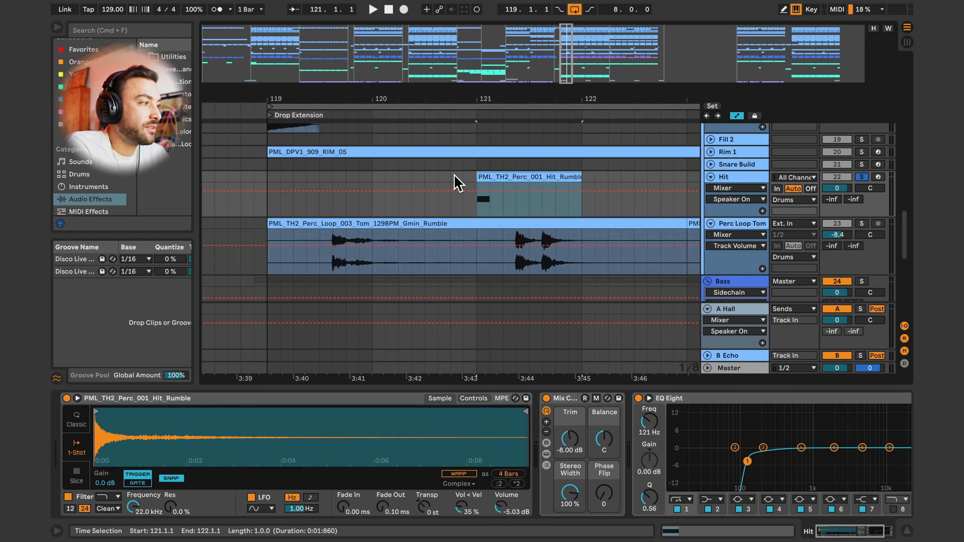
pyautogui.press('space')
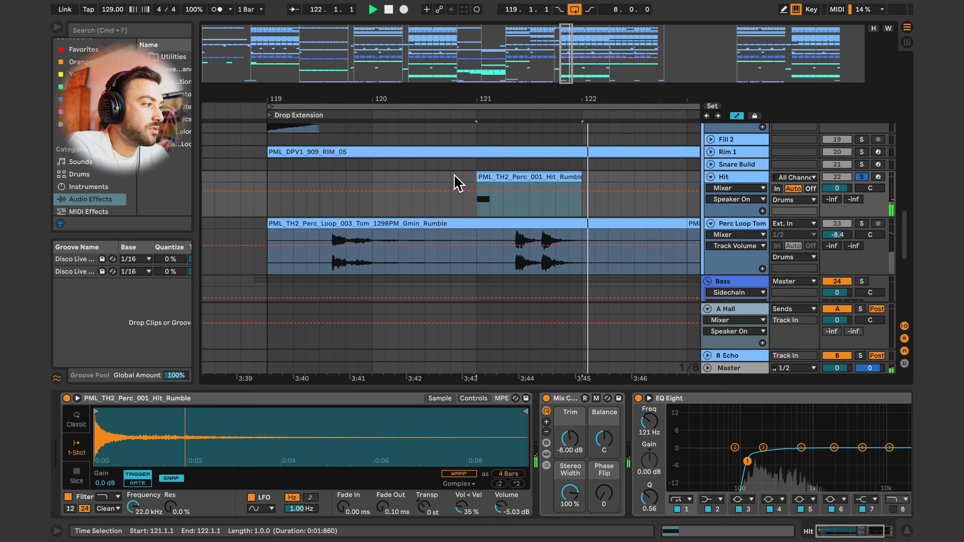
pyautogui.click(725, 428)
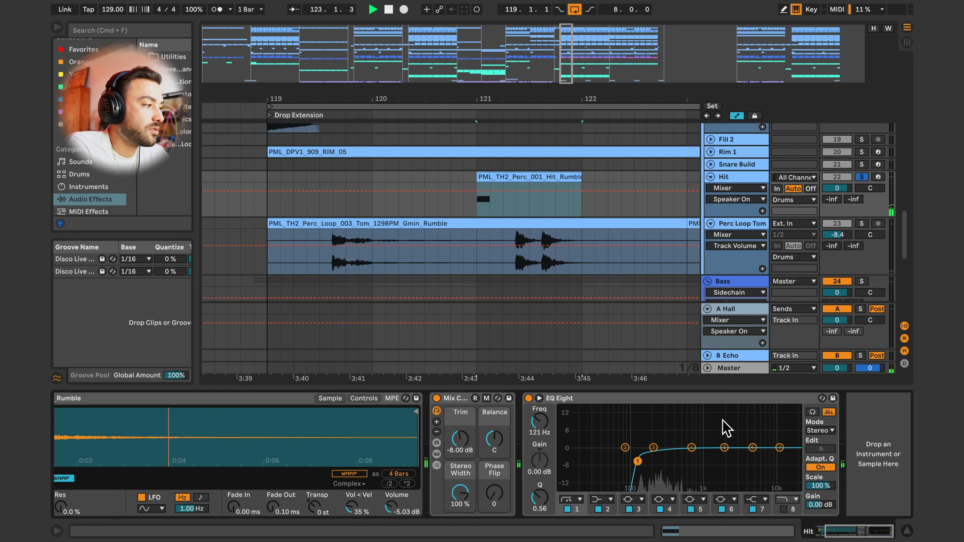
pyautogui.hscroll(-5, 725, 427)
pyautogui.press('space')
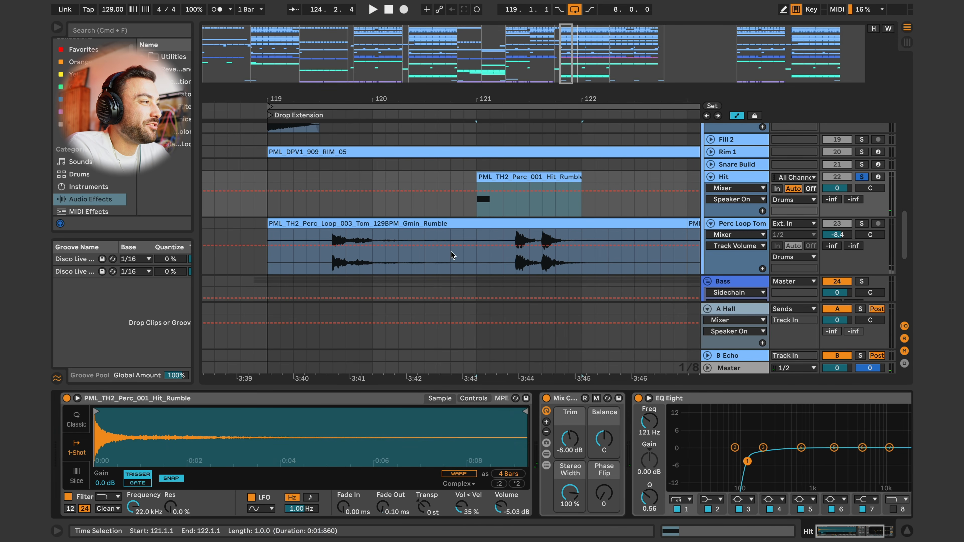
# Step: Place the playback start at 121.1.1 on the Hit track and view its clip against the Perc Loop Tom pattern
pyautogui.moveTo(490, 88); pyautogui.dragTo(483, 92)
pyautogui.click(492, 214)
pyautogui.moveTo(483, 100)
pyautogui.mouseDown()
pyautogui.moveTo(485, 133)
pyautogui.moveTo(480, 102)
pyautogui.moveTo(495, 103)
pyautogui.mouseUp()
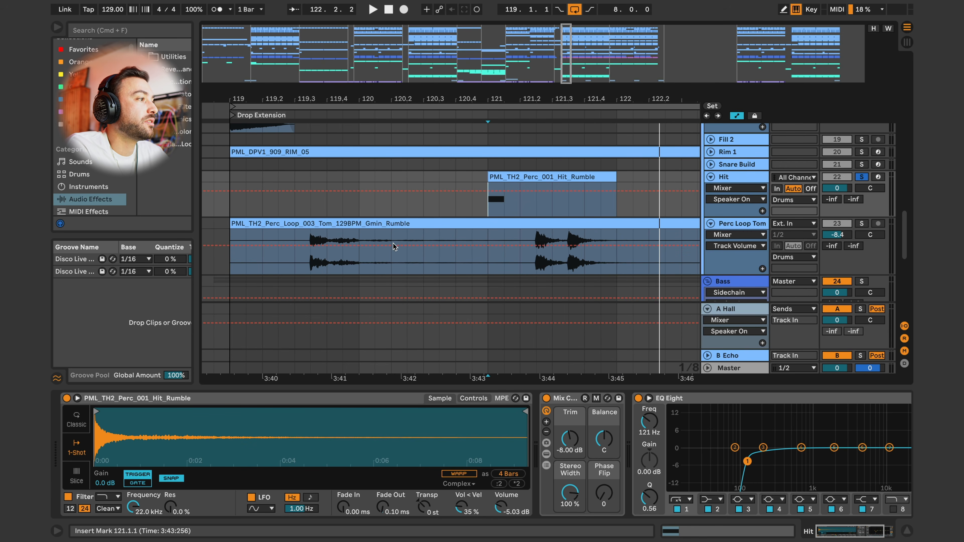
pyautogui.click(512, 103)
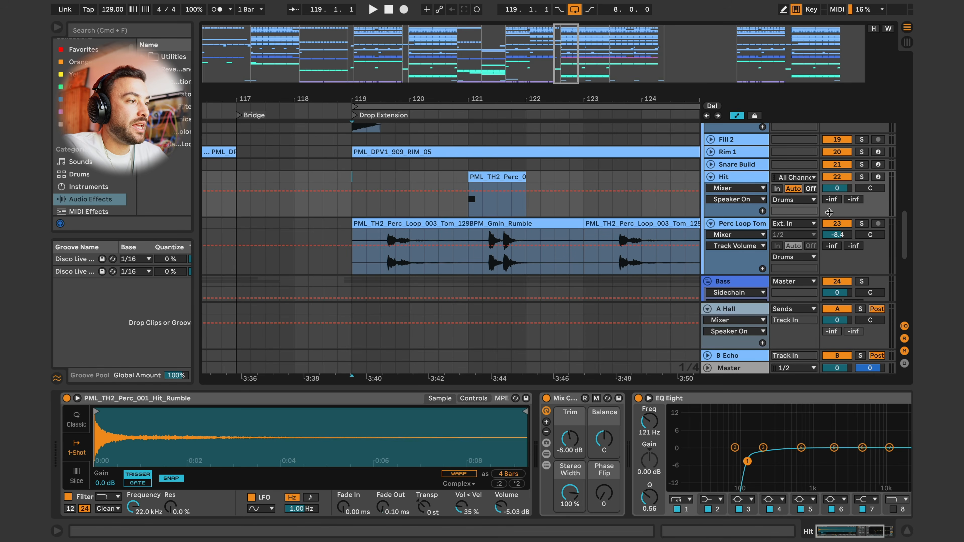
# Step: Select the Perc Loop Tom track, solo it and play it from the start of the Drop Extension
pyautogui.click(729, 225)
pyautogui.click(862, 223)
pyautogui.press('space')
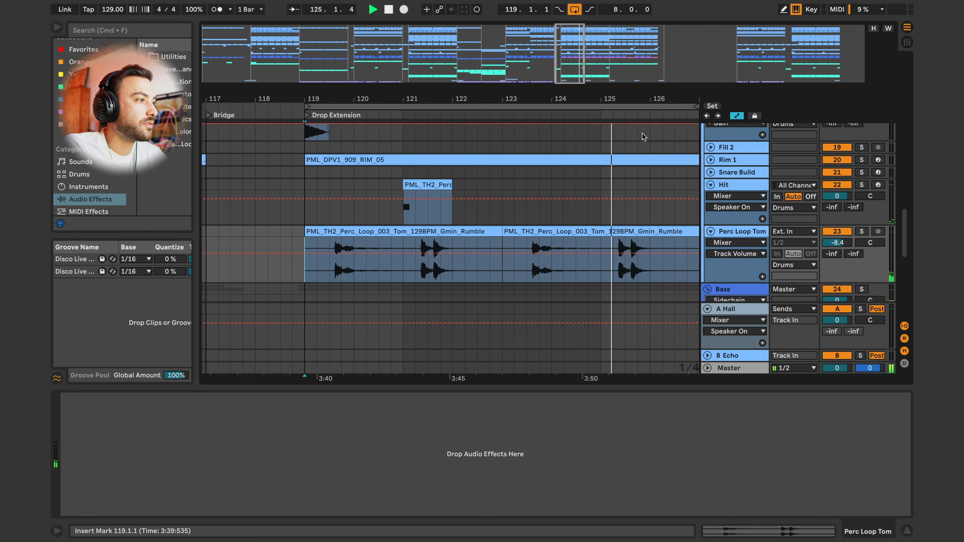
# Step: Play the soloed Bass group's Bass Sub and Bass Mid layers from the start of the Drop Extension
pyautogui.moveTo(665, 98); pyautogui.dragTo(585, 98)
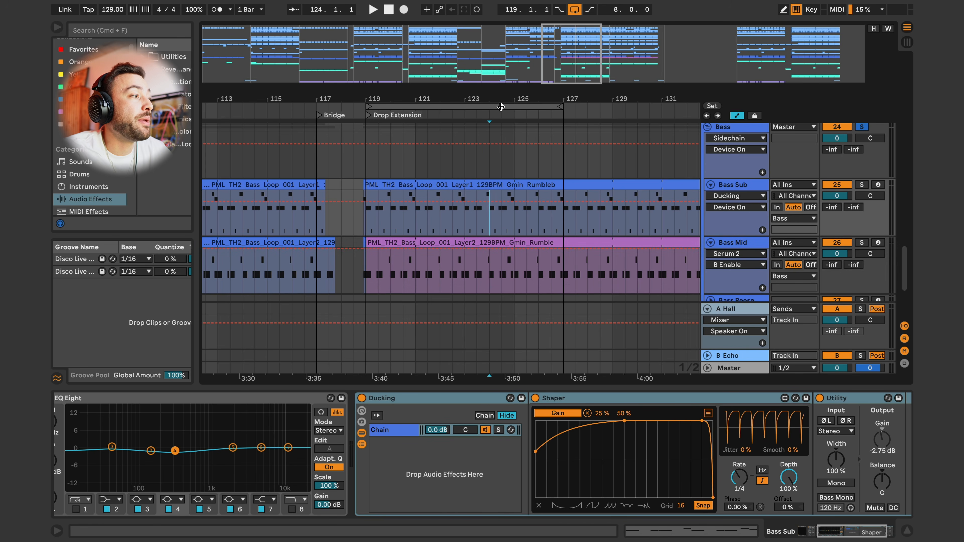
pyautogui.moveTo(411, 93)
pyautogui.mouseDown()
pyautogui.moveTo(411, 110)
pyautogui.moveTo(410, 96)
pyautogui.mouseUp()
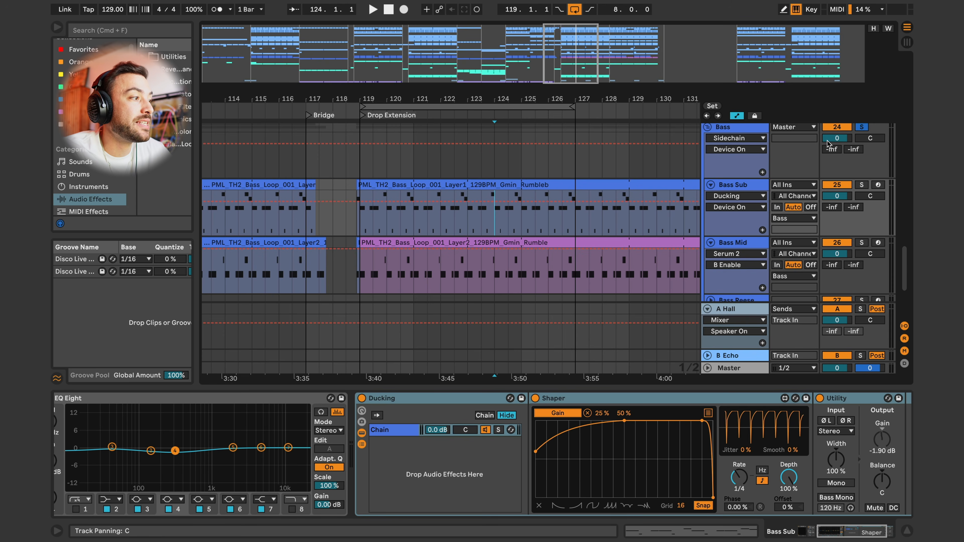
pyautogui.scroll(-2, 454, 225)
pyautogui.scroll(2, 451, 222)
pyautogui.click(375, 218)
pyautogui.press('space')
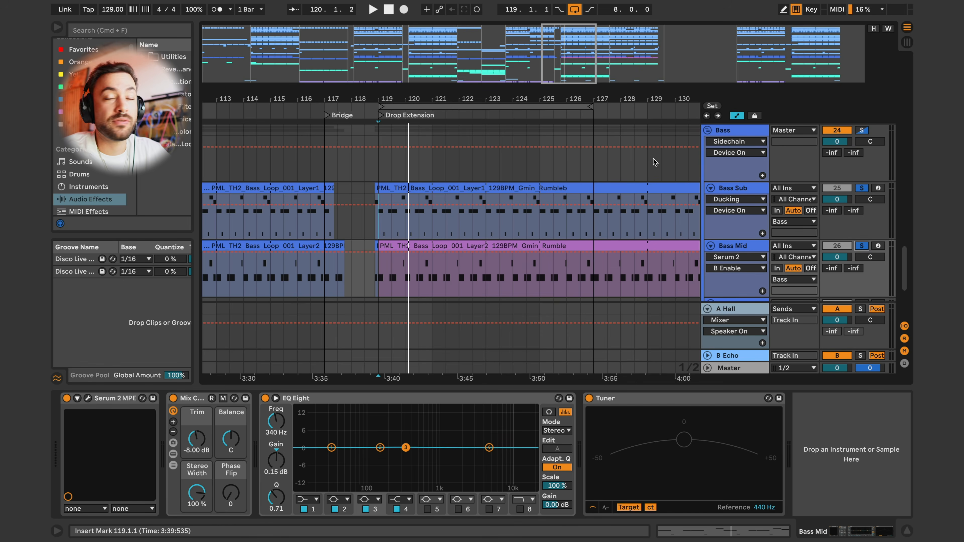
pyautogui.press('space')
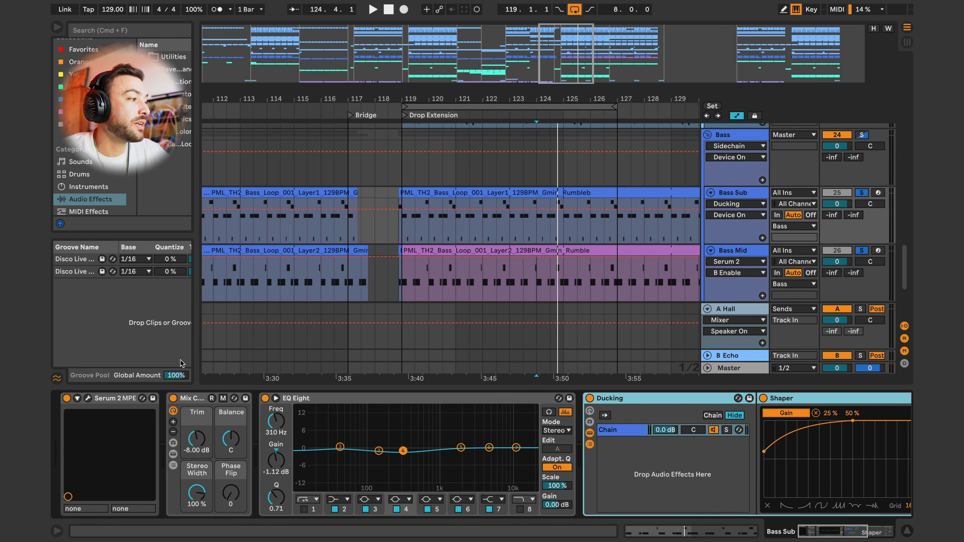
# Step: Inspect the Bass Sub track's Serum 2 patch and play the soloed track while checking its EQ Eight
pyautogui.click(87, 398)
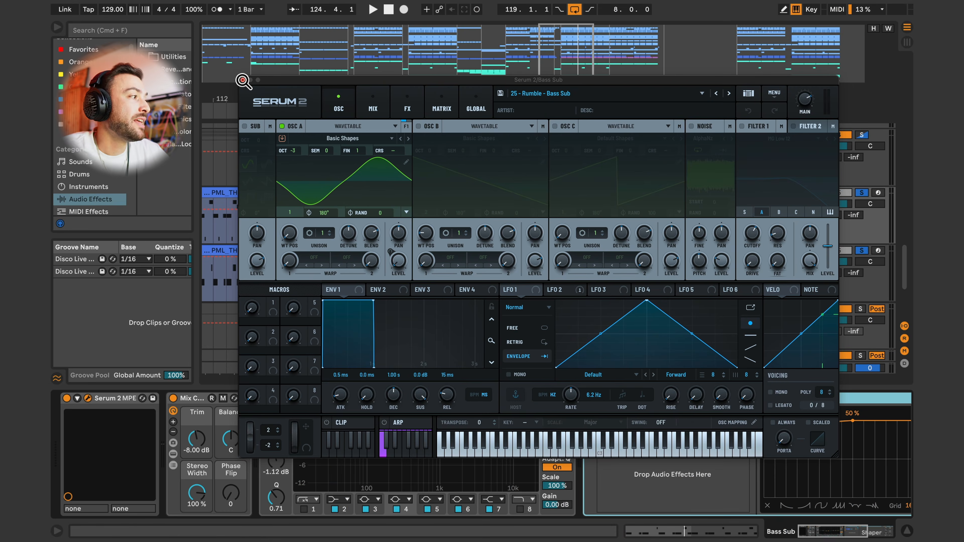
pyautogui.click(242, 80)
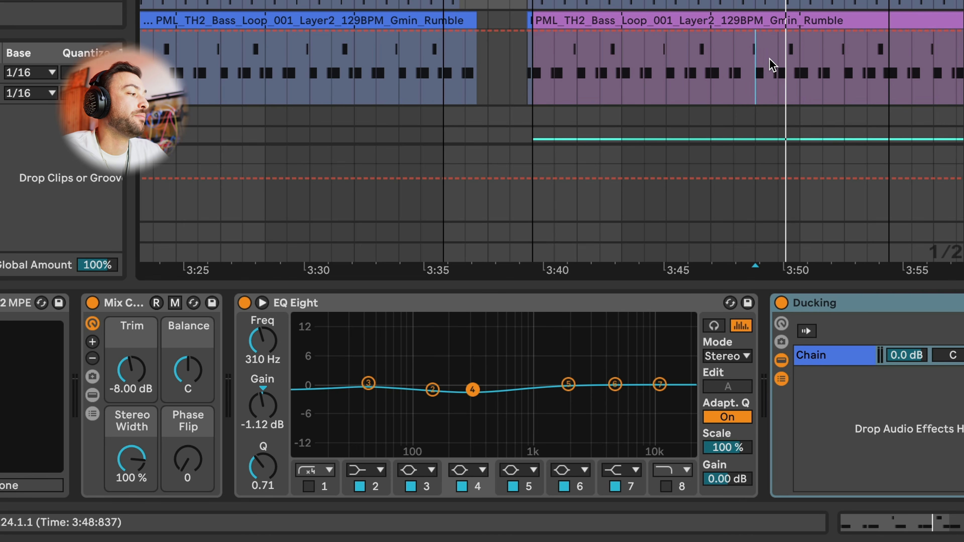
pyautogui.press('space')
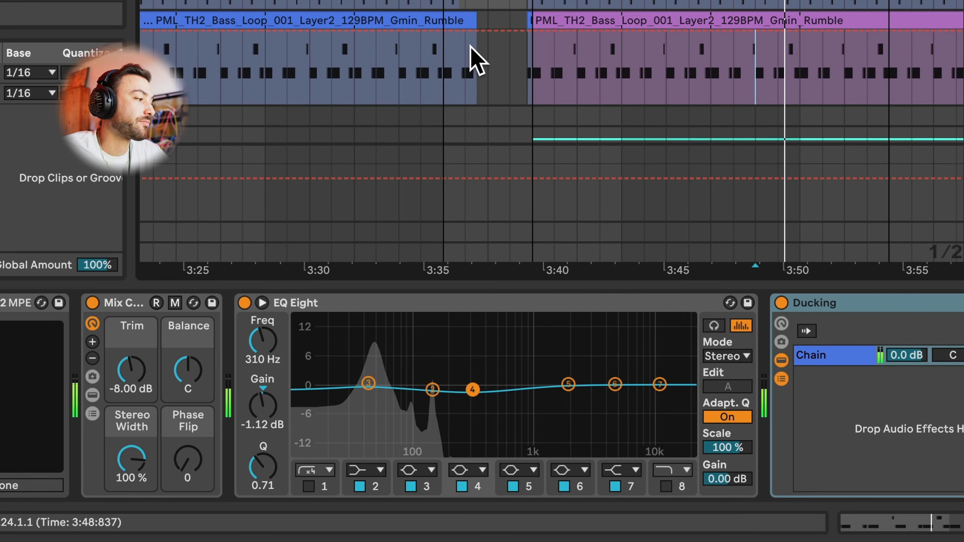
pyautogui.press('space')
# Step: Examine the Bass Sub's Ducking rack, the Shaper gain curve and the Utility at the end of the chain
pyautogui.hscroll(10, 867, 359)
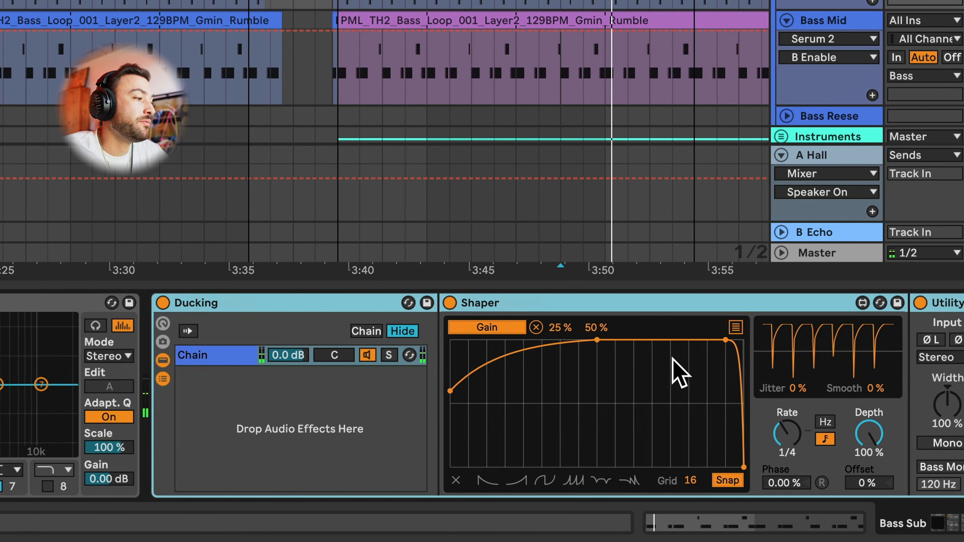
pyautogui.hscroll(5, 679, 374)
pyautogui.click(507, 303)
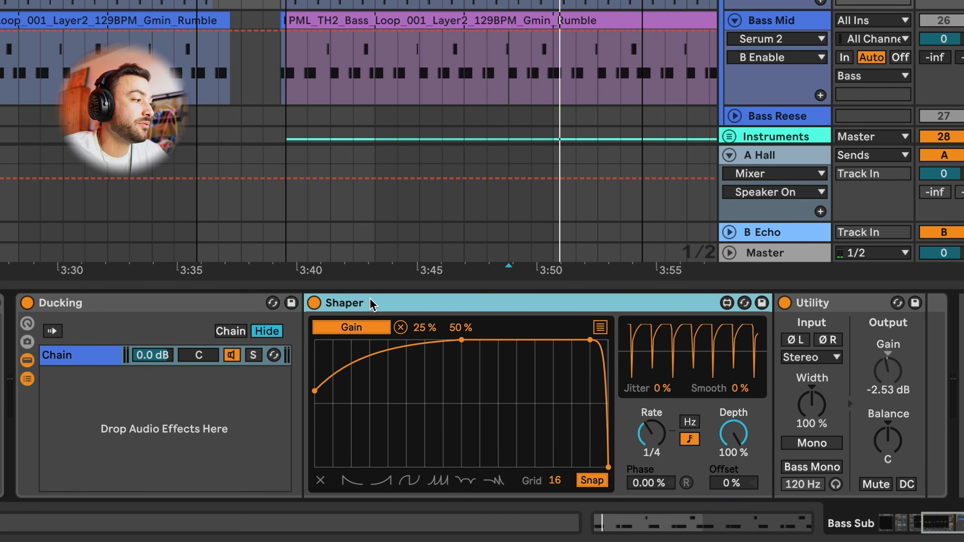
pyautogui.click(90, 303)
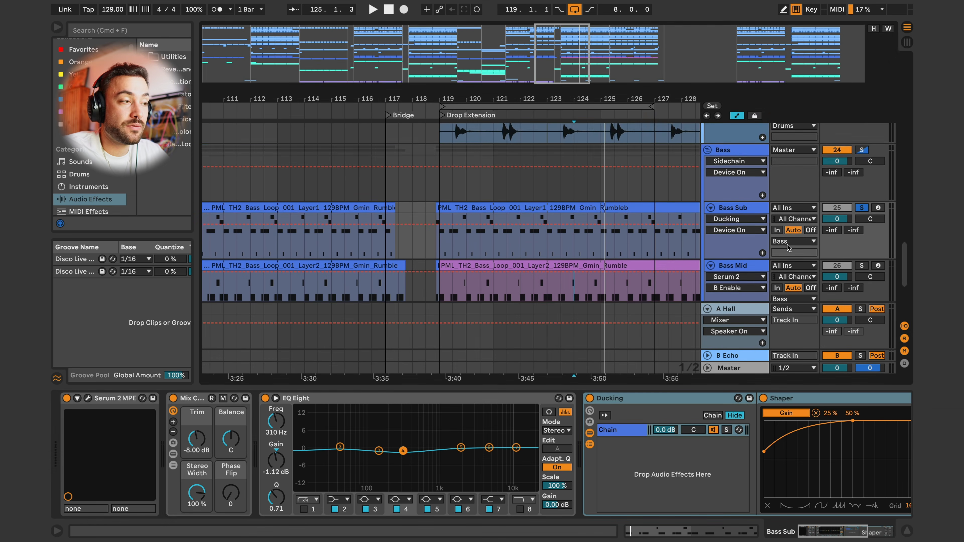
# Step: Select the Bass Mid track and open the notes of the Bass Sub clip at the start of the Drop Extension
pyautogui.scroll(-3, 790, 251)
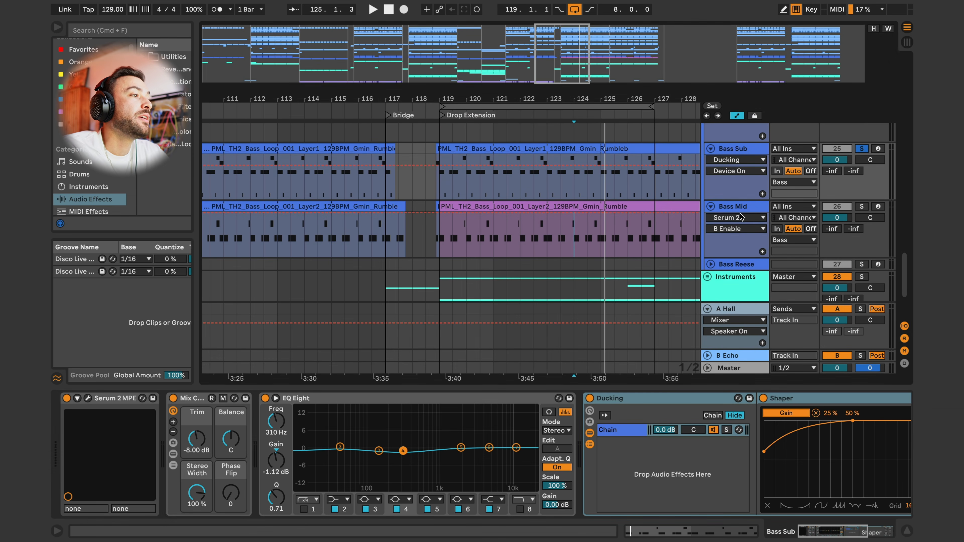
pyautogui.click(734, 211)
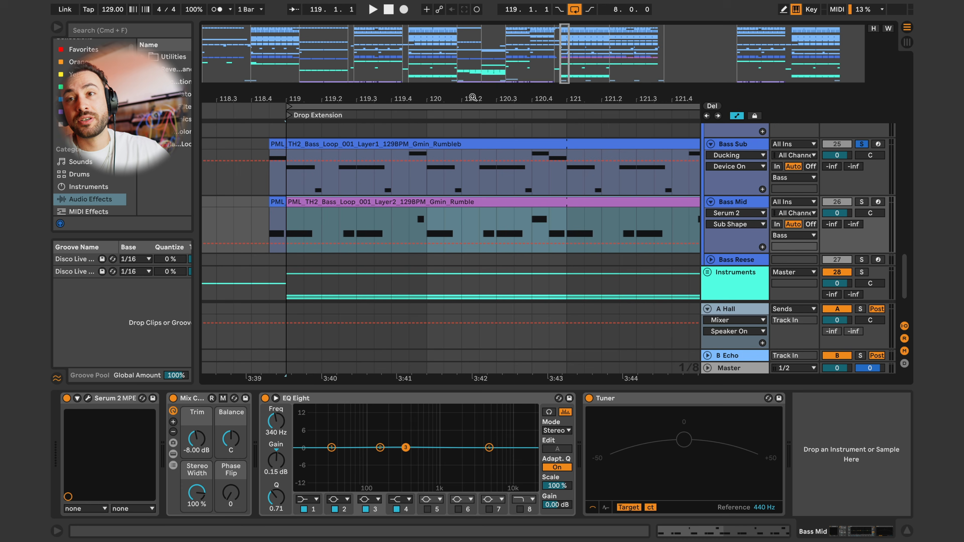
pyautogui.moveTo(473, 98); pyautogui.dragTo(341, 101)
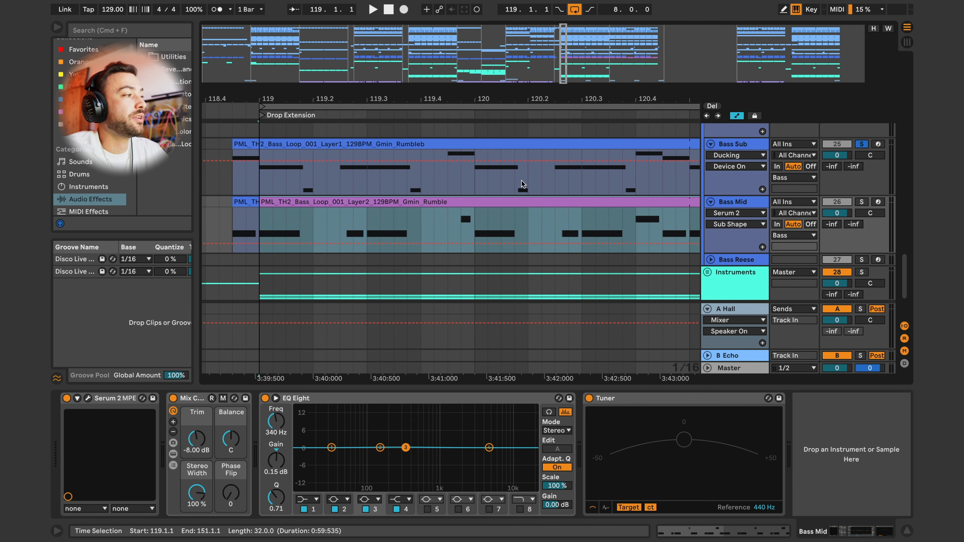
pyautogui.doubleClick(518, 144)
pyautogui.click(603, 329)
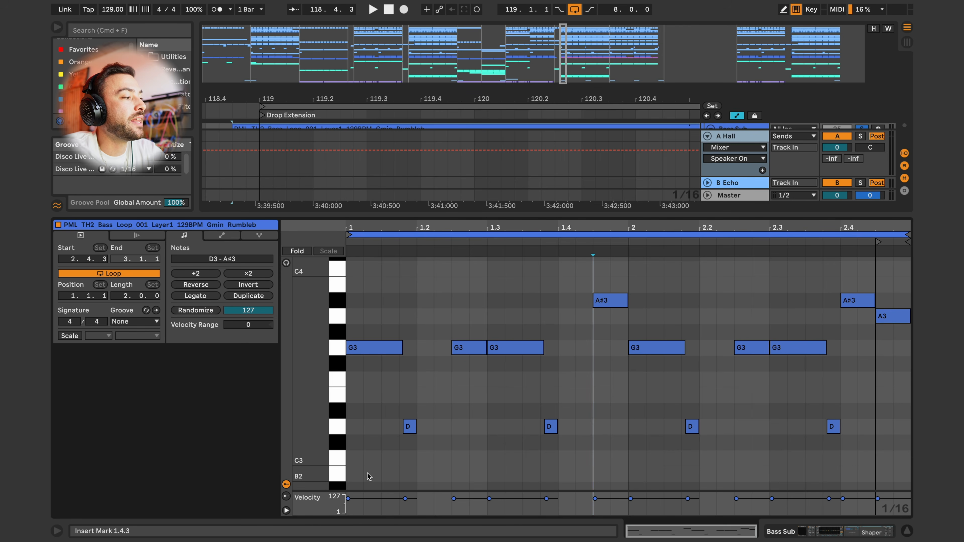
# Step: Review the note pattern of the Bass Mid clip PML_TH2_Bass_Loop_001_Layer2_129BPM_Gmin_Rumble
pyautogui.moveTo(411, 227)
pyautogui.mouseDown()
pyautogui.moveTo(411, 281)
pyautogui.moveTo(406, 225)
pyautogui.mouseUp()
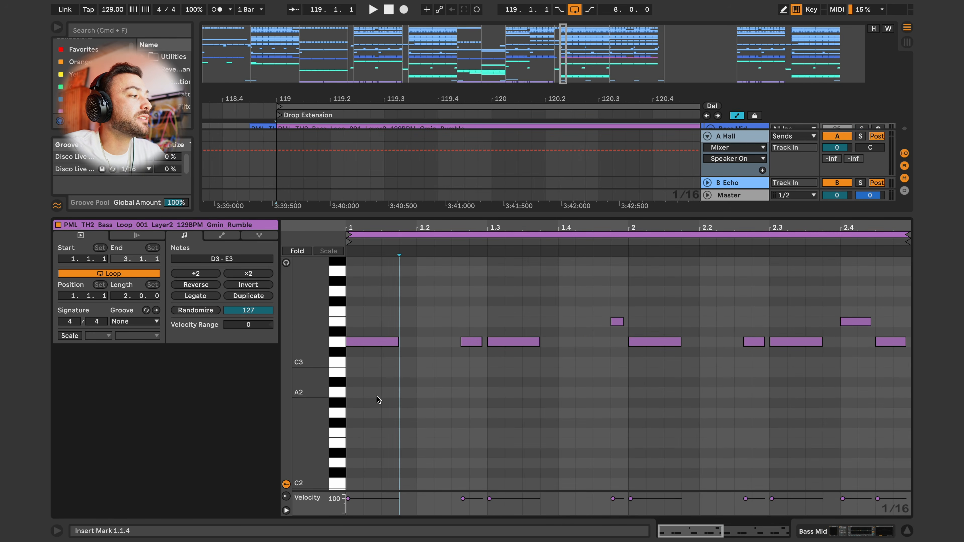
pyautogui.scroll(3, 378, 399)
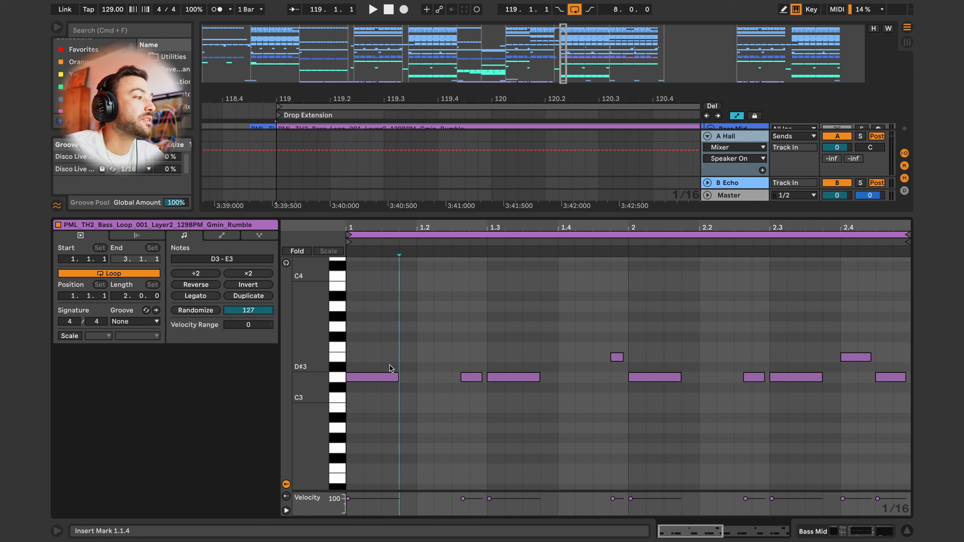
pyautogui.scroll(-1, 381, 405)
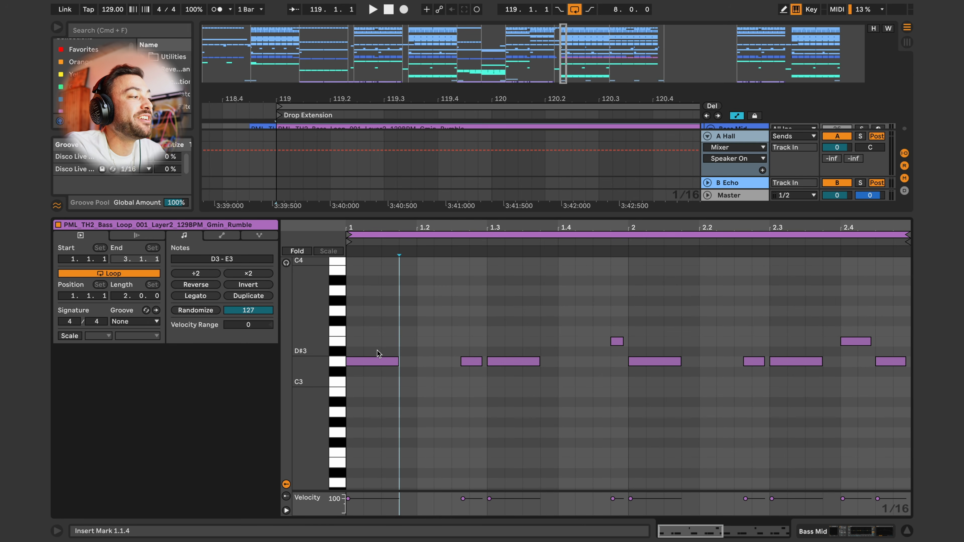
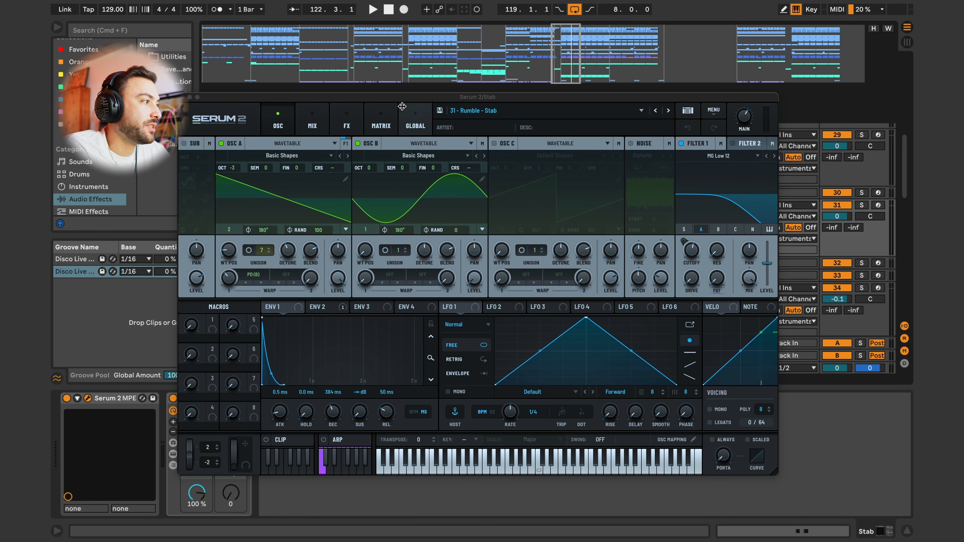
# Step: Solo the Stab track, play its clip from 121.2.1 and inspect its Serum 2 patch before closing it
pyautogui.click(480, 244)
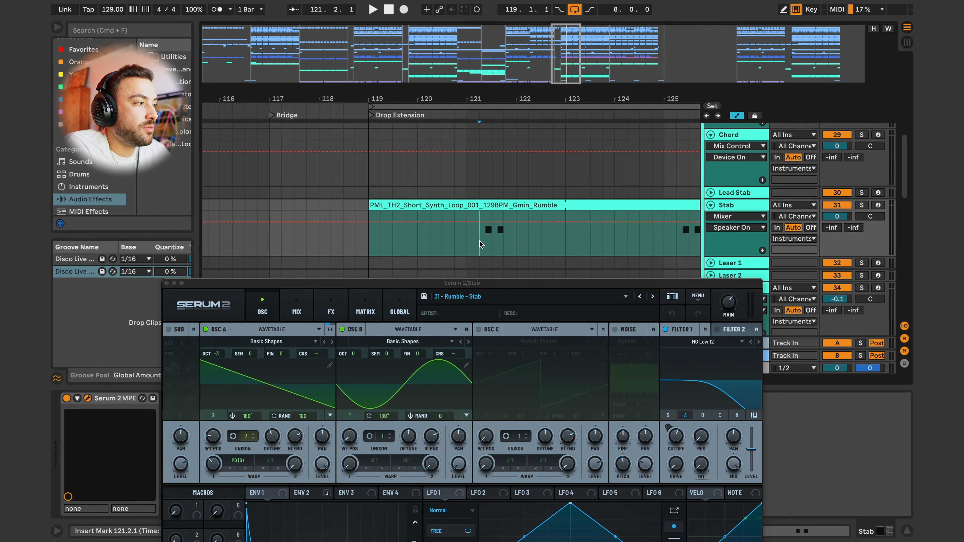
pyautogui.press('space')
pyautogui.click(862, 205)
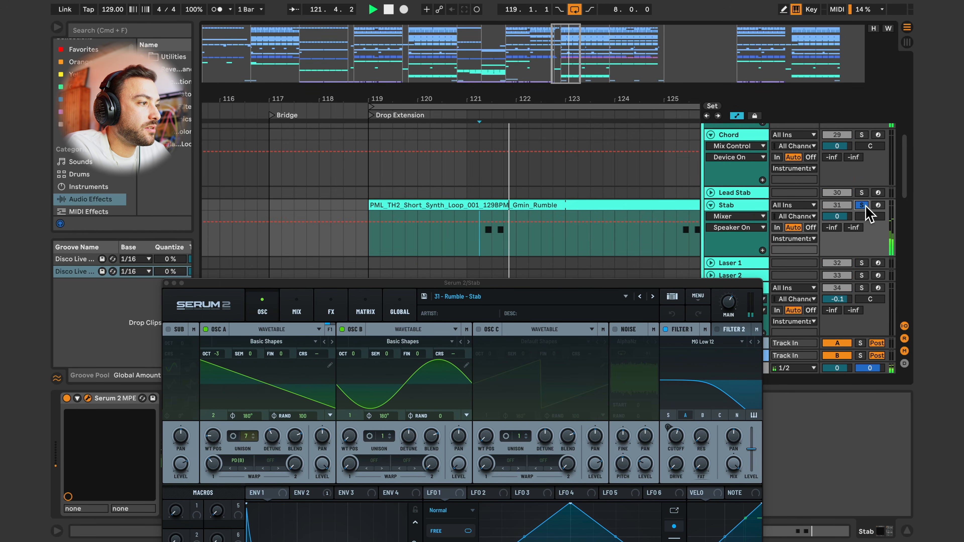
pyautogui.moveTo(495, 283); pyautogui.dragTo(495, 65)
pyautogui.press('space')
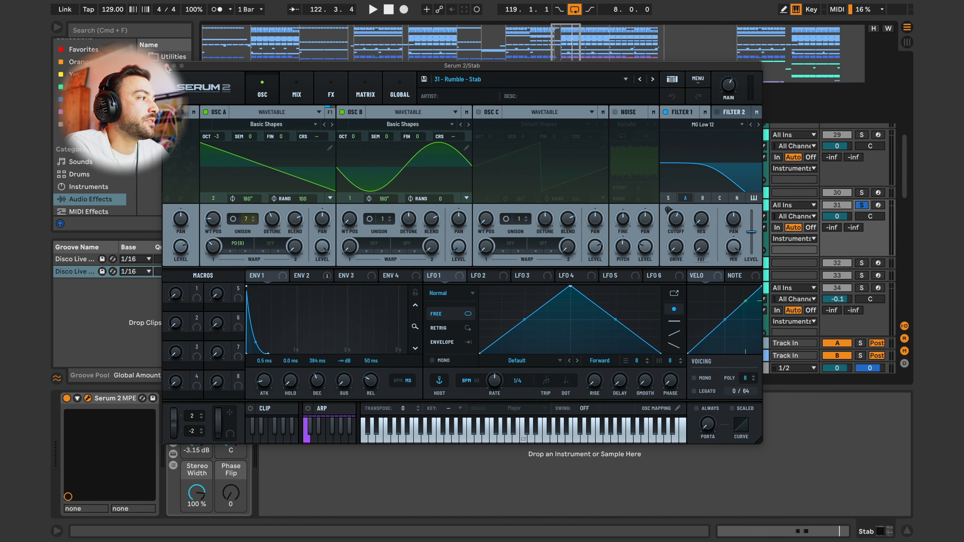
pyautogui.click(167, 65)
# Step: Unsolo the Stab track and play the full mix from the start of the Drop Extension at 119.1.1
pyautogui.click(860, 187)
pyautogui.press('space')
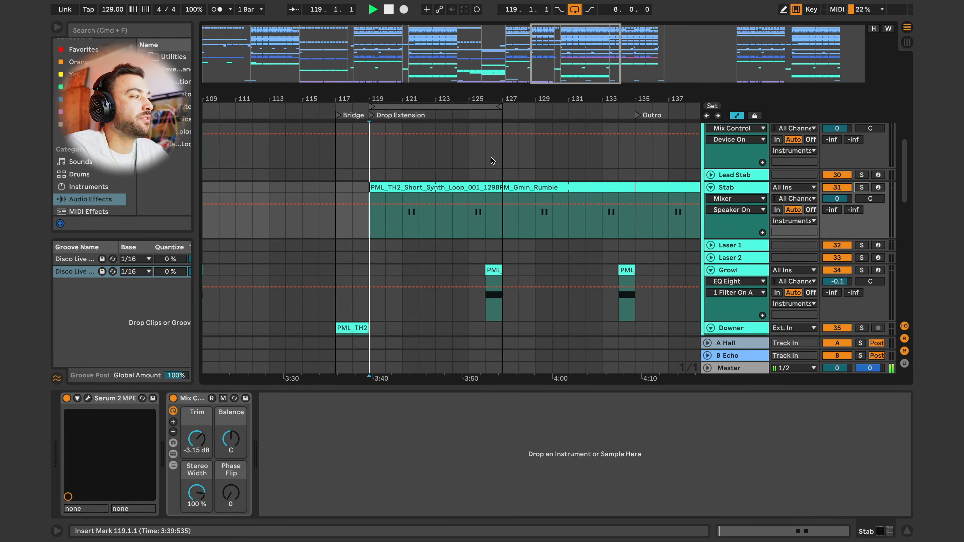
pyautogui.moveTo(400, 102); pyautogui.dragTo(443, 102)
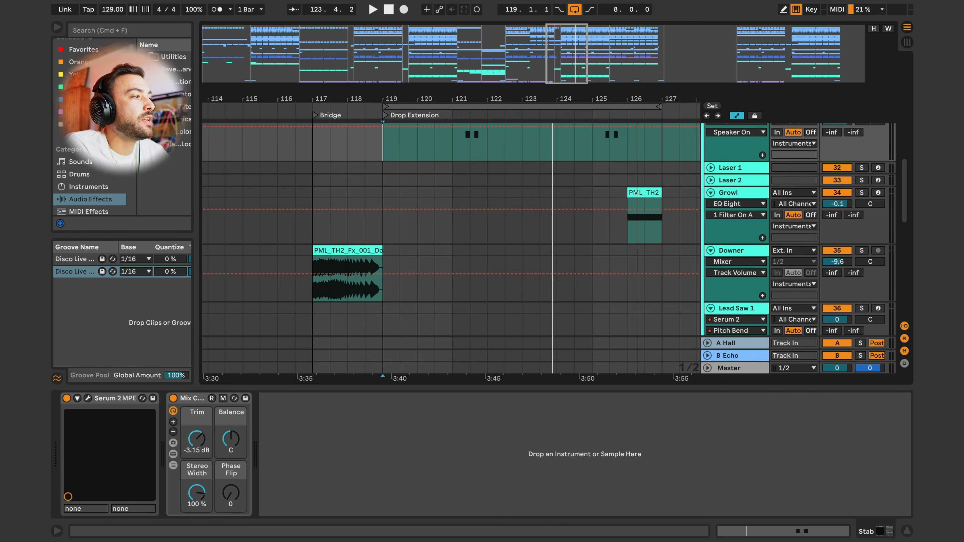
# Step: Close the Growl track's Serum 2 window and play the soloed Growl clip from 126.1.1
pyautogui.hscroll(5, 451, 247)
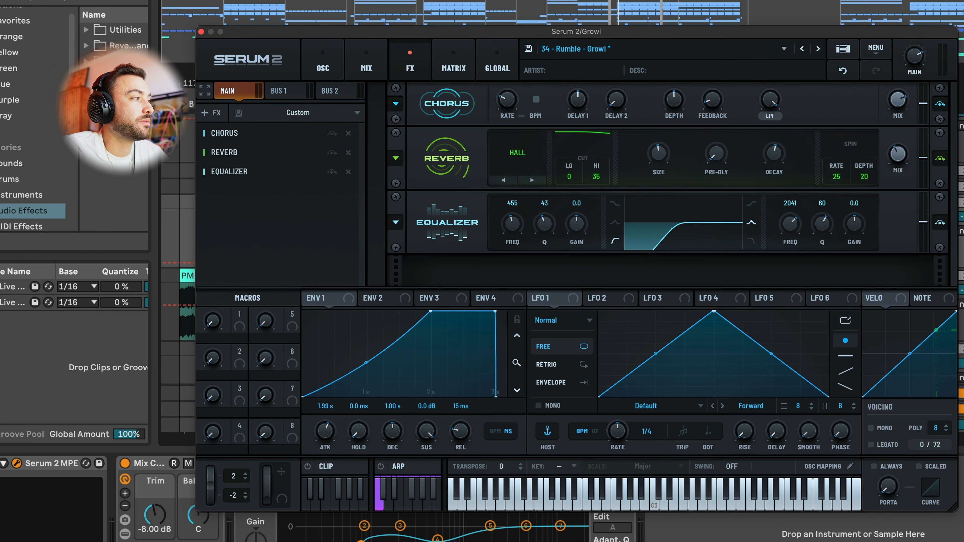
pyautogui.click(201, 32)
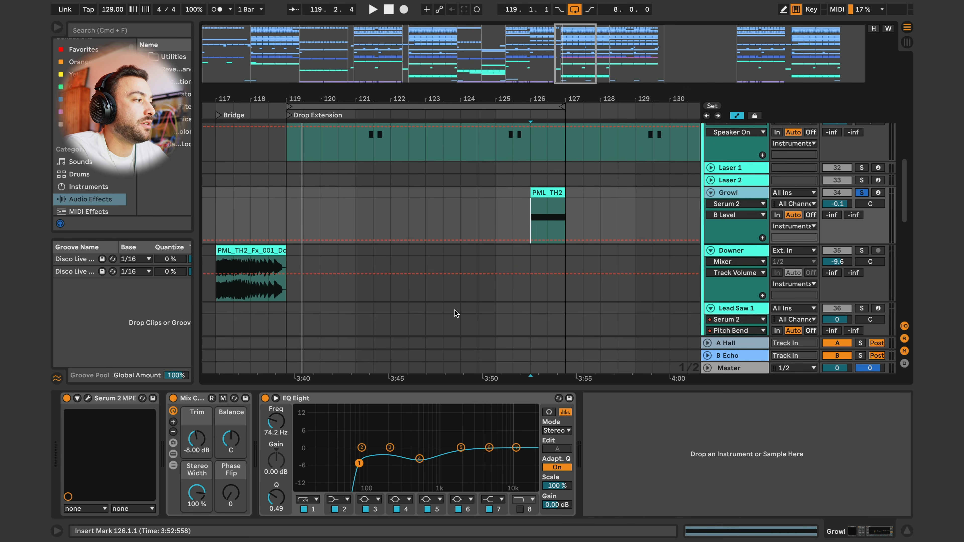
pyautogui.scroll(3, 456, 315)
pyautogui.press('space')
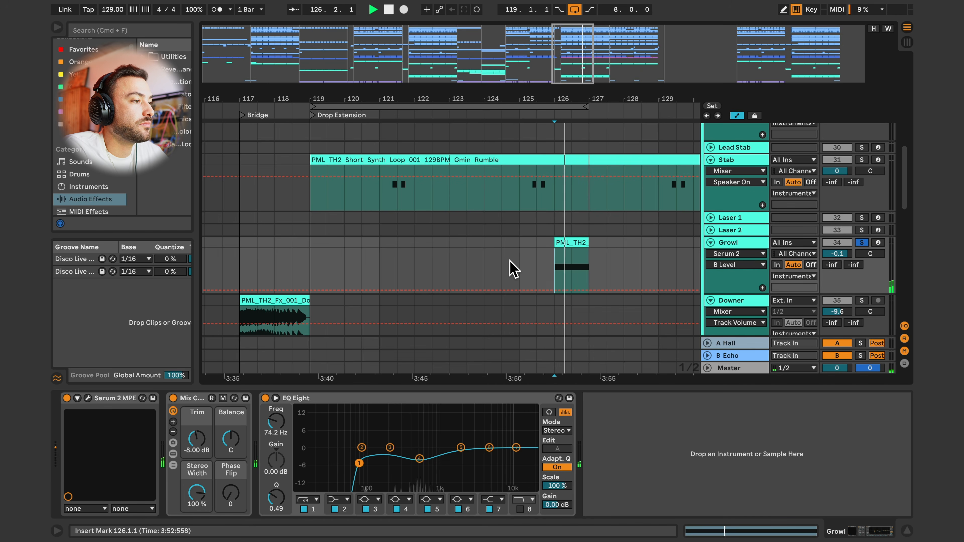
pyautogui.press('space')
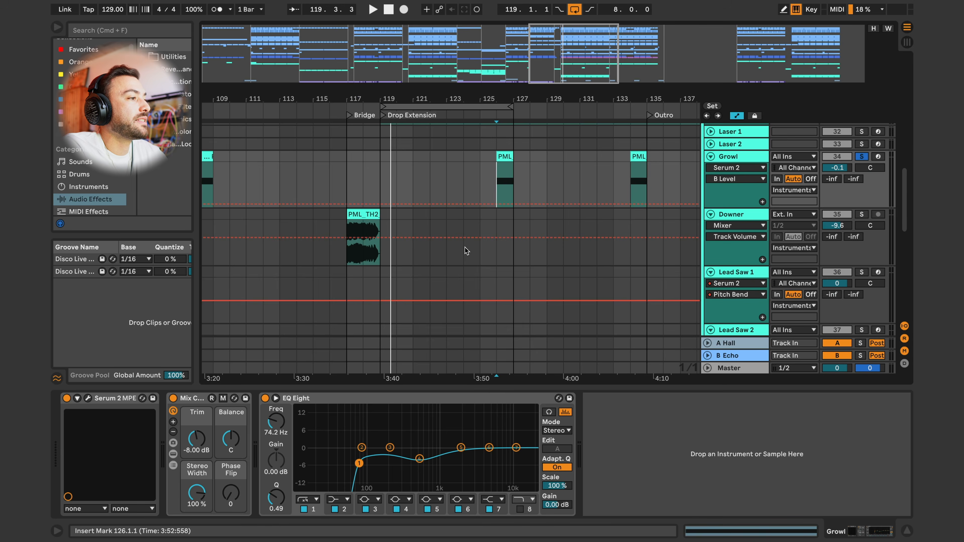
# Step: Select the Downer track, solo it and play its clip from the start of the Bridge
pyautogui.scroll(-2, 467, 251)
pyautogui.click(753, 188)
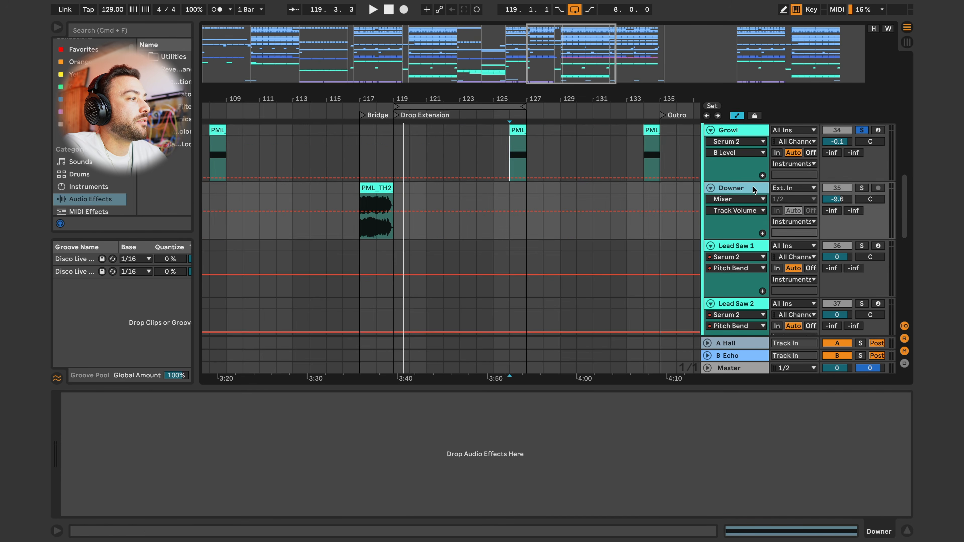
pyautogui.scroll(1, 402, 216)
pyautogui.scroll(3, 402, 216)
pyautogui.click(385, 268)
pyautogui.scroll(-3, 592, 280)
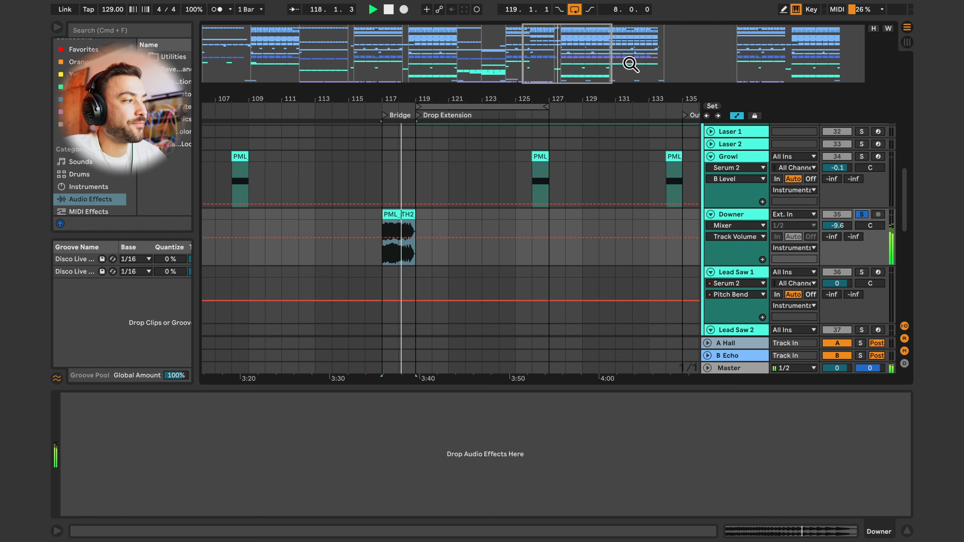
pyautogui.press('space')
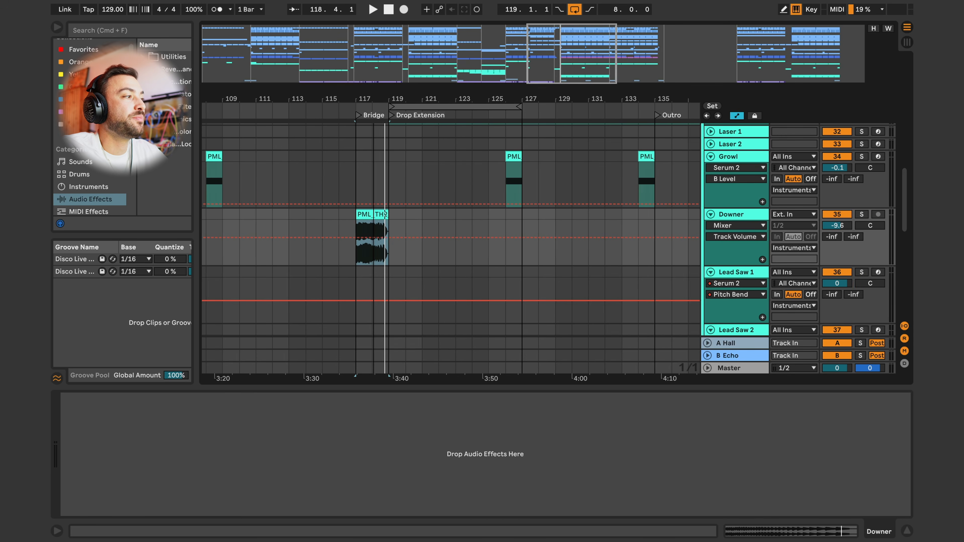
# Step: Play the full unsoloed mix from 117.1.1 through the Bridge into the Drop Extension
pyautogui.hscroll(-4, 442, 218)
pyautogui.click(428, 260)
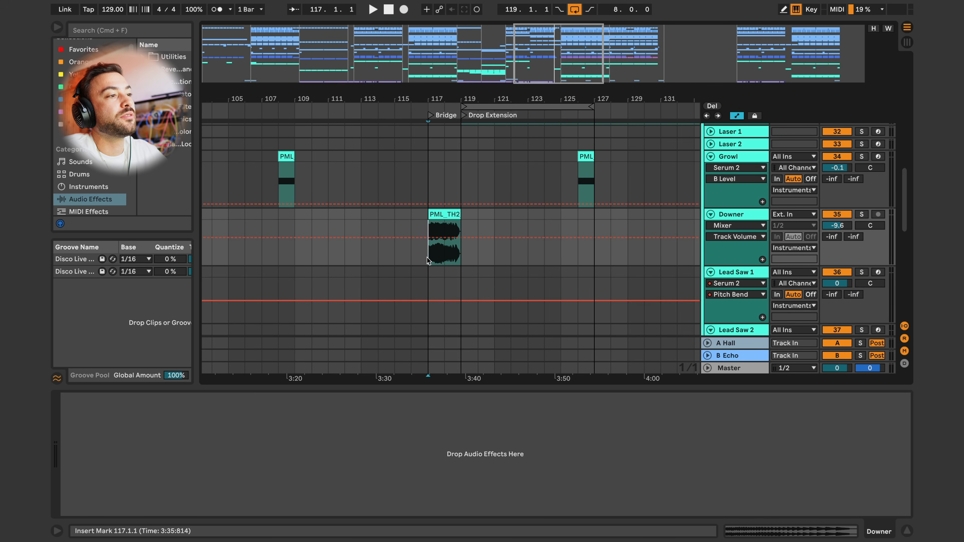
pyautogui.scroll(10, 364, 189)
pyautogui.scroll(-14, 386, 231)
pyautogui.scroll(5, 387, 231)
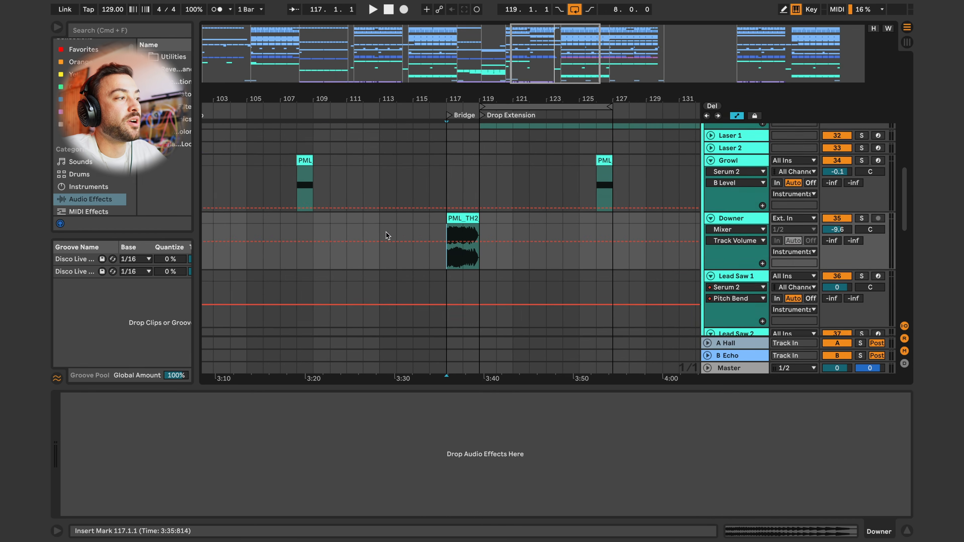
pyautogui.press('space')
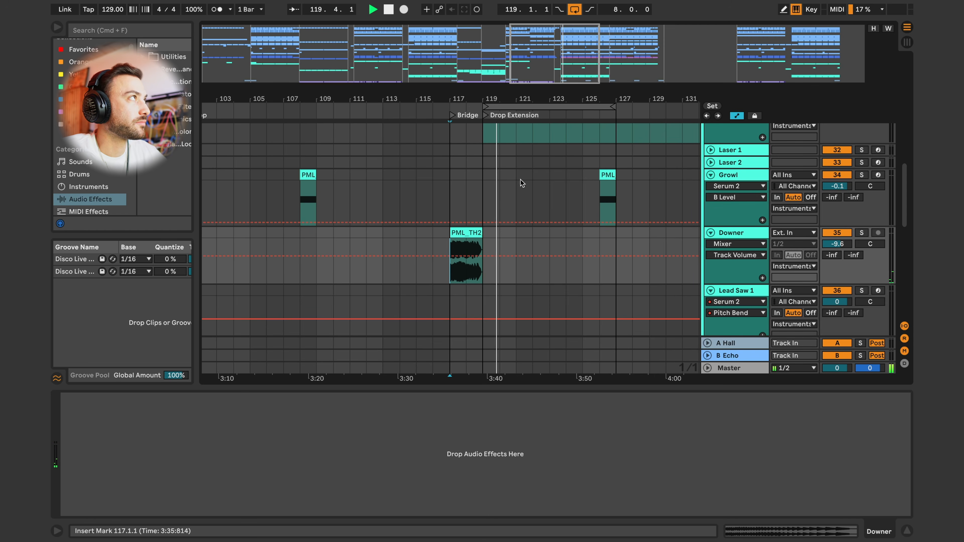
pyautogui.moveTo(570, 93); pyautogui.dragTo(490, 94)
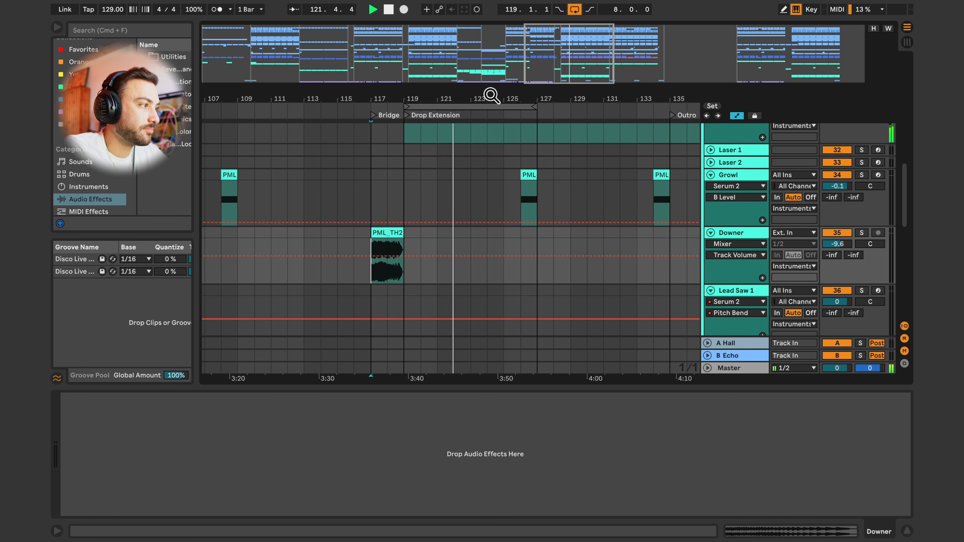
# Step: Select the Sine Riser clip in the Drop Extension and open its track's Serum 2 patch for inspection
pyautogui.scroll(-10, 462, 231)
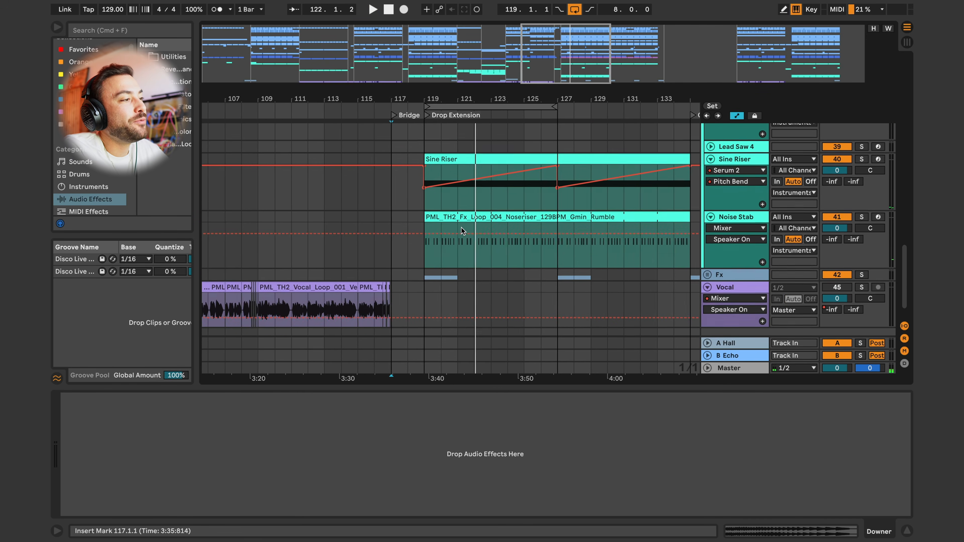
pyautogui.scroll(4, 462, 231)
pyautogui.hscroll(-1, 462, 231)
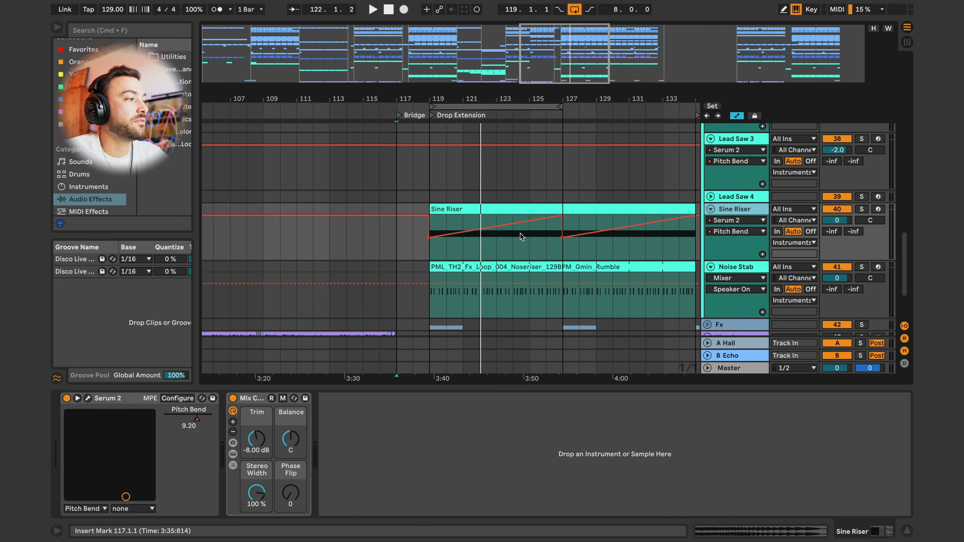
pyautogui.click(496, 207)
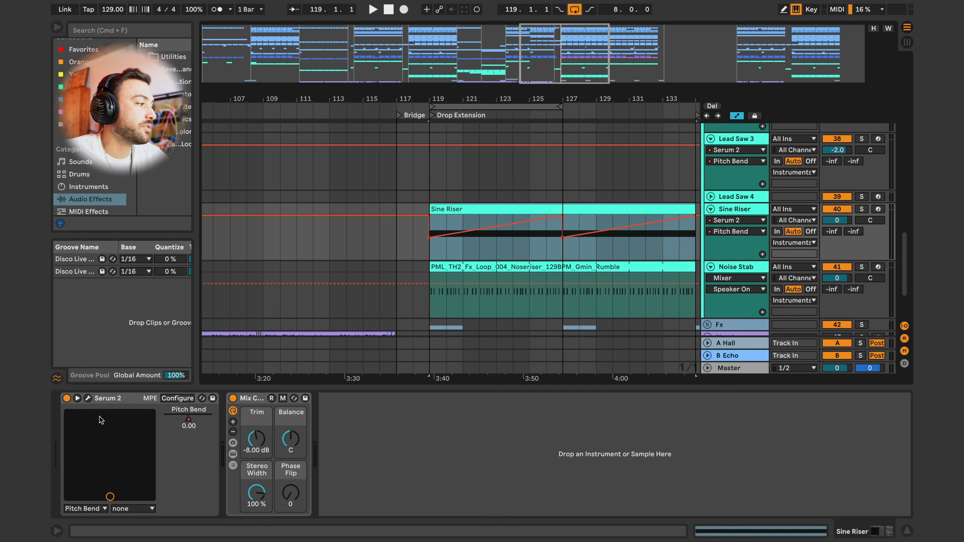
pyautogui.click(89, 399)
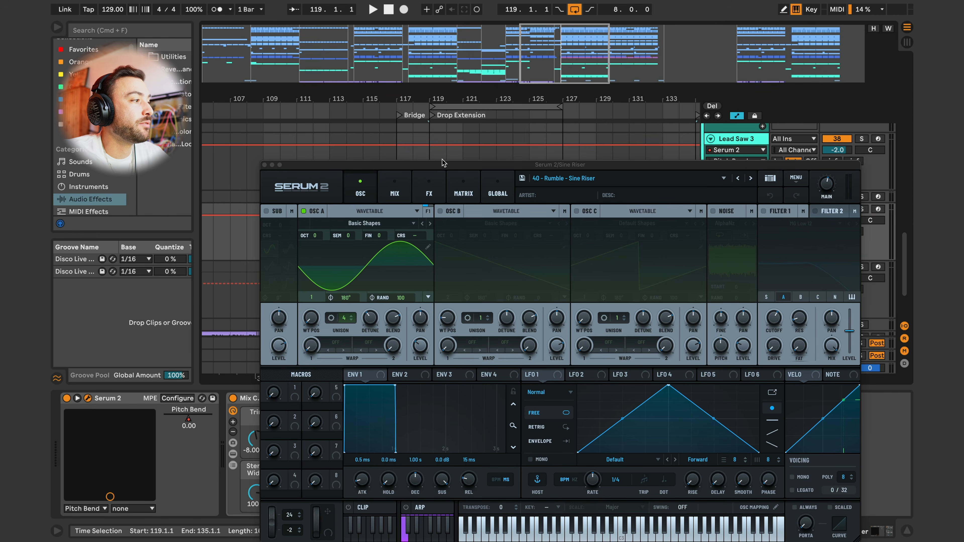
pyautogui.moveTo(443, 163); pyautogui.dragTo(437, 74)
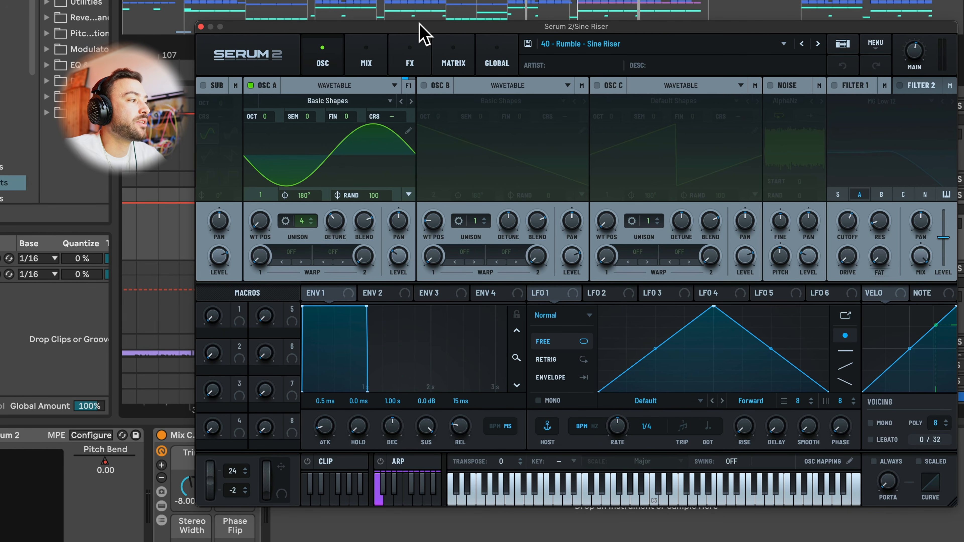
# Step: Review the Sine Riser patch's Serum 2 effects page and compare it with the track's pitch bend automation in the Drop Extension
pyautogui.click(412, 46)
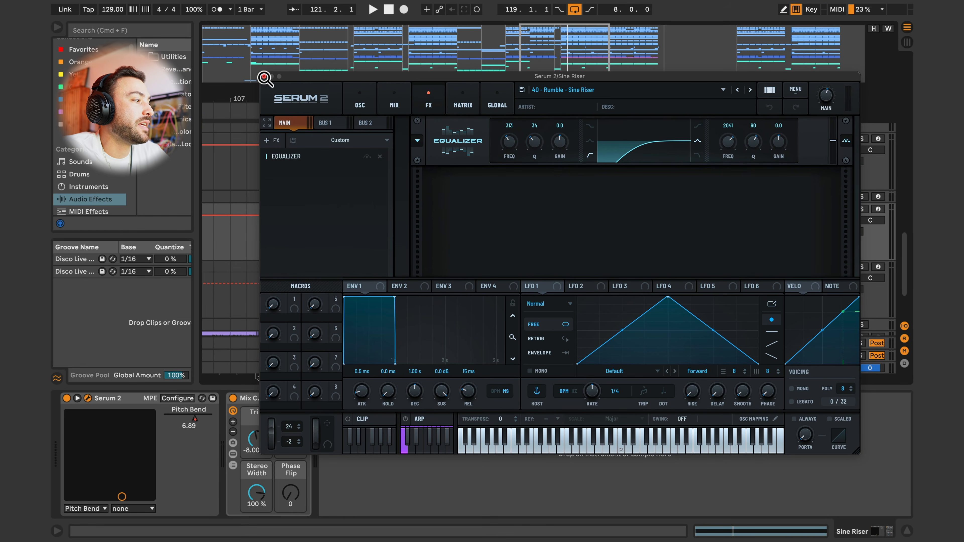
pyautogui.moveTo(374, 72); pyautogui.dragTo(257, 307)
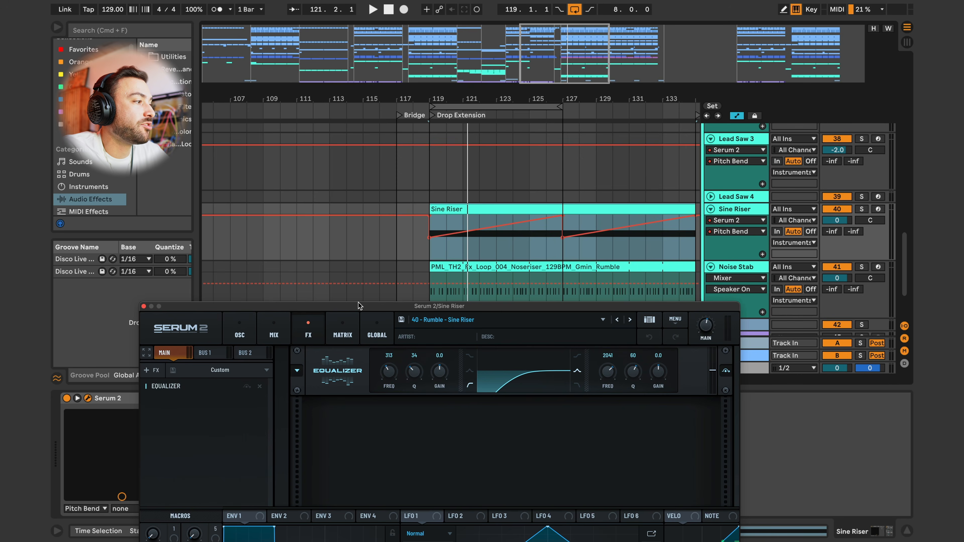
pyautogui.moveTo(359, 306); pyautogui.dragTo(474, 119)
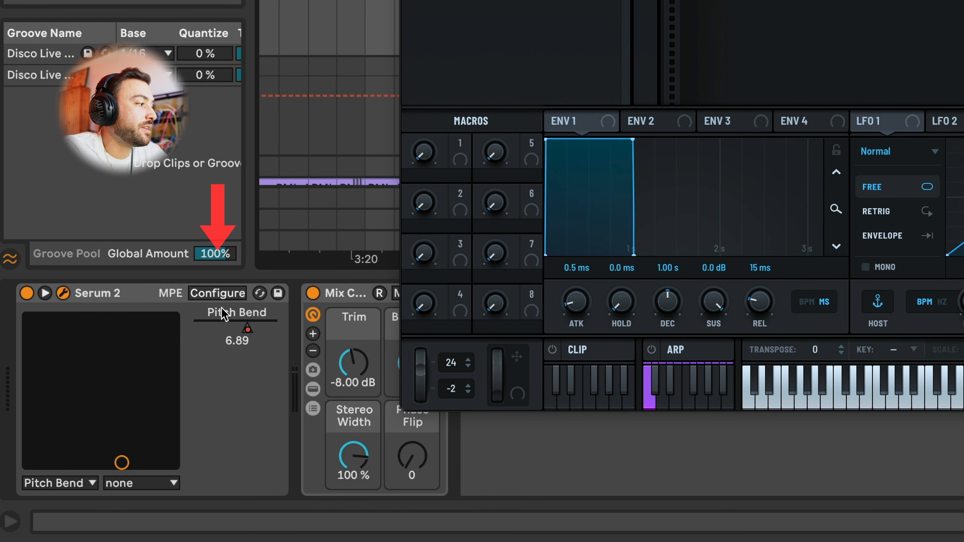
# Step: Check the Sine Riser's Pitch Bend parameter in Configure mode against Serum 2's pitch wheel, close the plugin and place the insert marker at 123.3.1
pyautogui.click(222, 296)
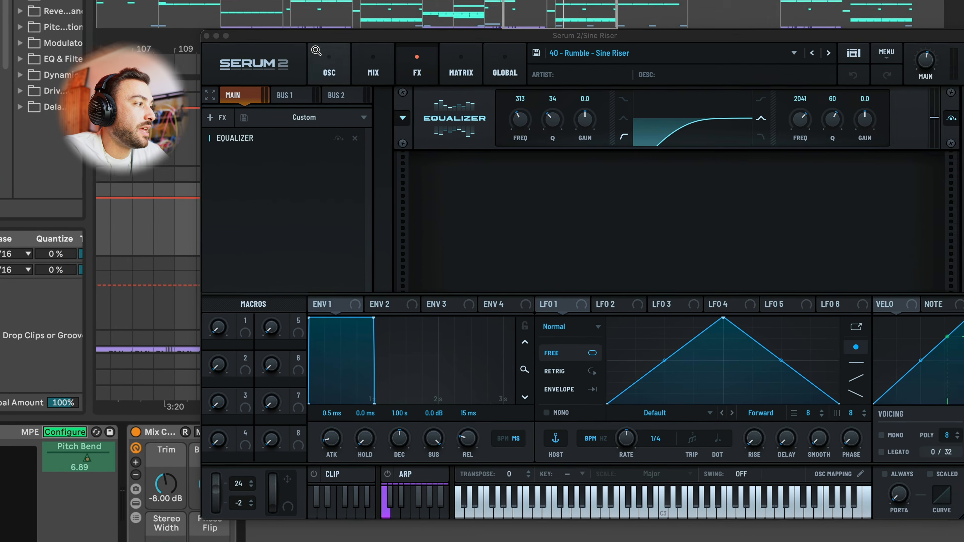
pyautogui.click(317, 52)
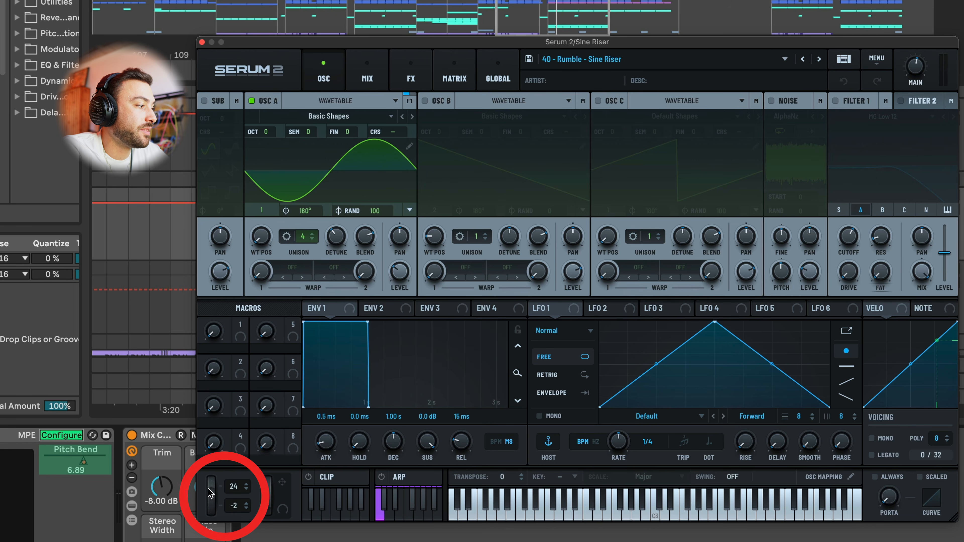
pyautogui.click(73, 436)
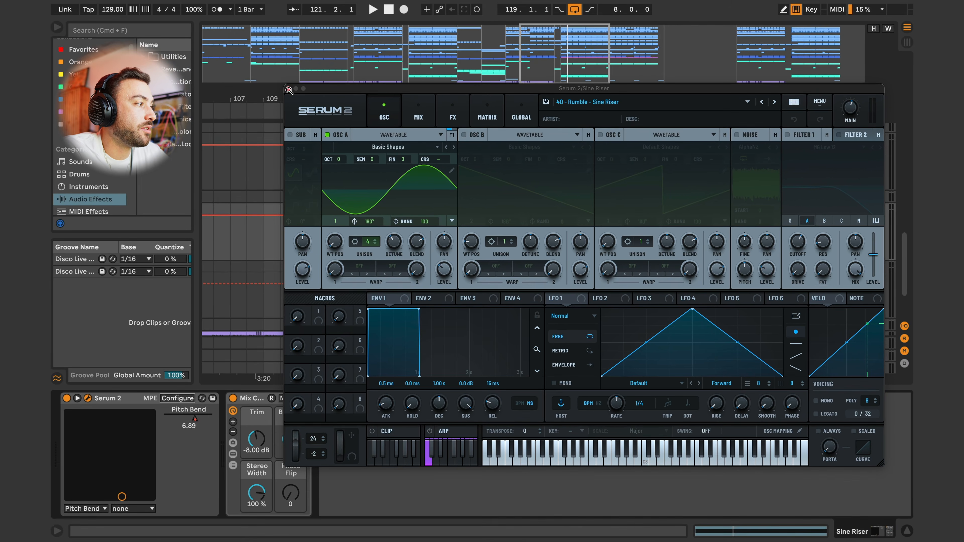
pyautogui.click(215, 48)
pyautogui.moveTo(475, 99); pyautogui.dragTo(410, 129)
pyautogui.click(451, 249)
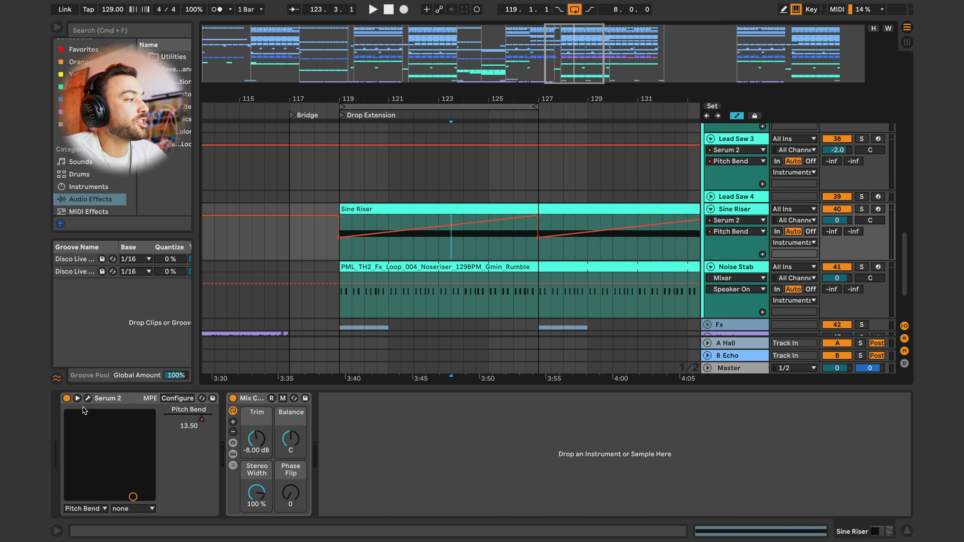
# Step: Select and solo the Noise Stab track and play its clip from 119.1.1 in the Drop Extension
pyautogui.scroll(-2, 731, 233)
pyautogui.click(732, 232)
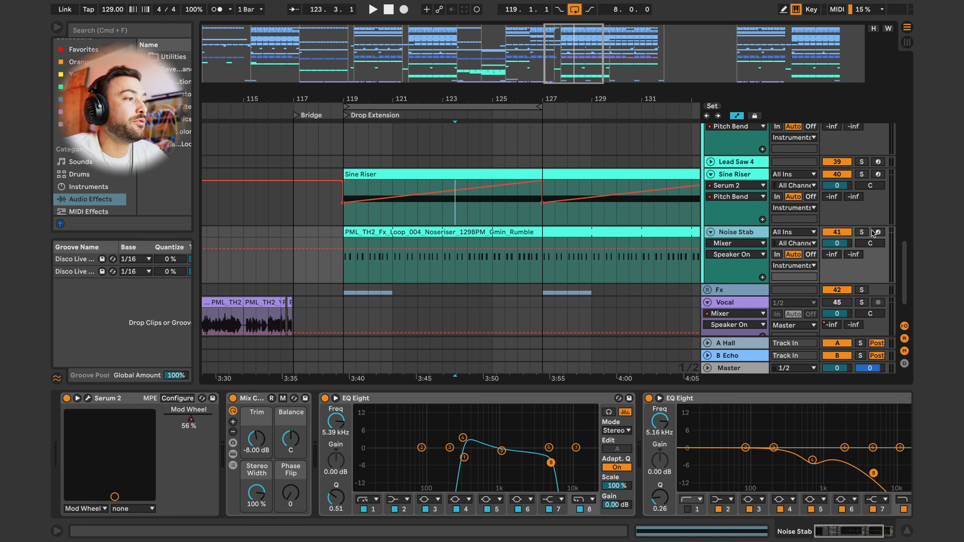
pyautogui.click(861, 232)
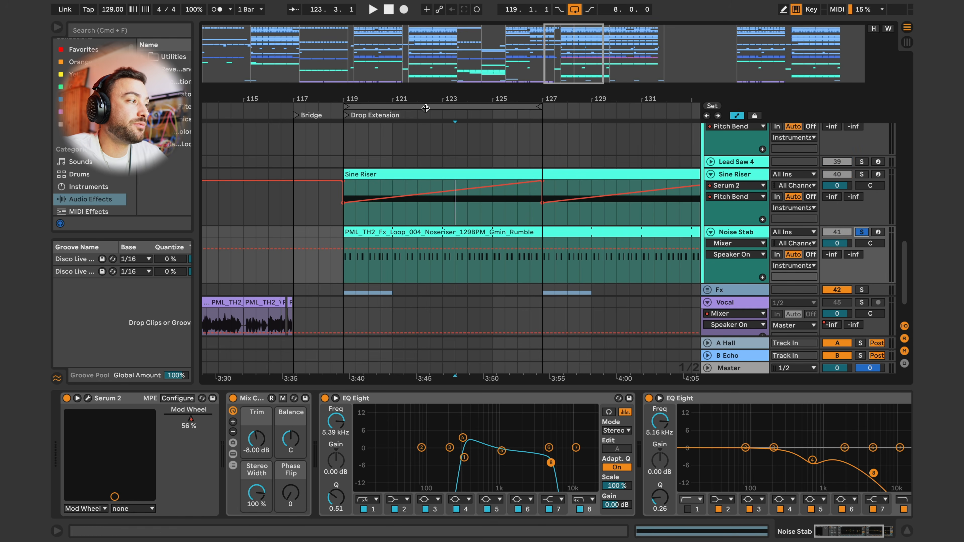
pyautogui.hscroll(-3, 453, 98)
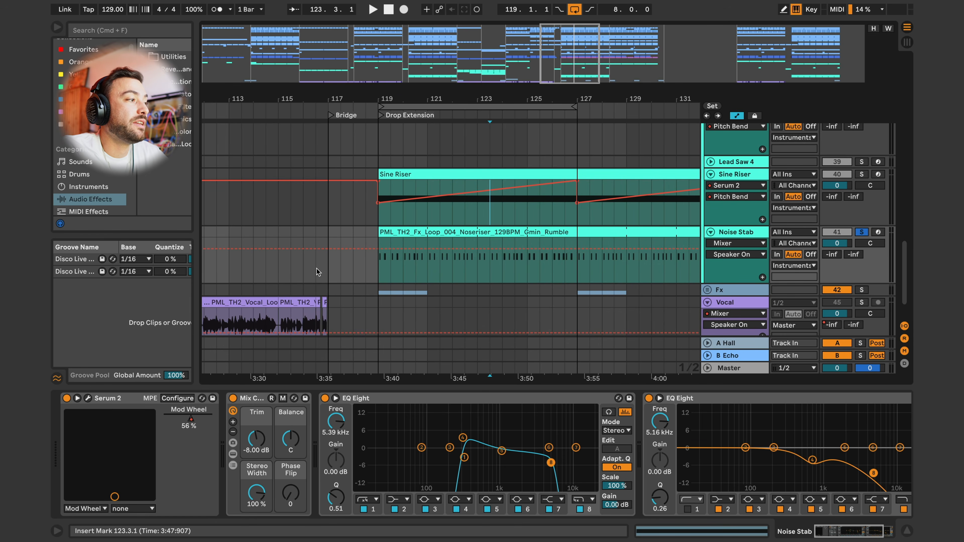
pyautogui.press('space')
pyautogui.click(383, 271)
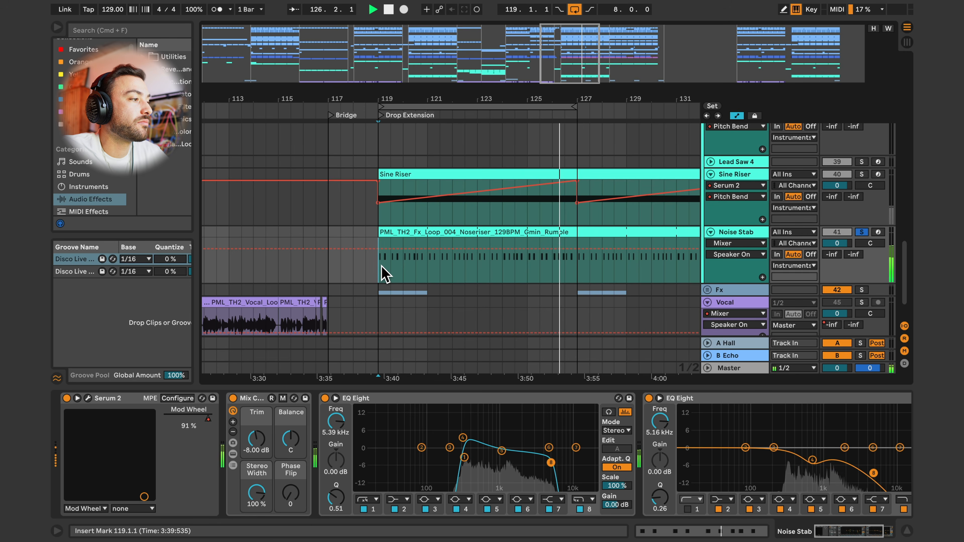
pyautogui.press('space')
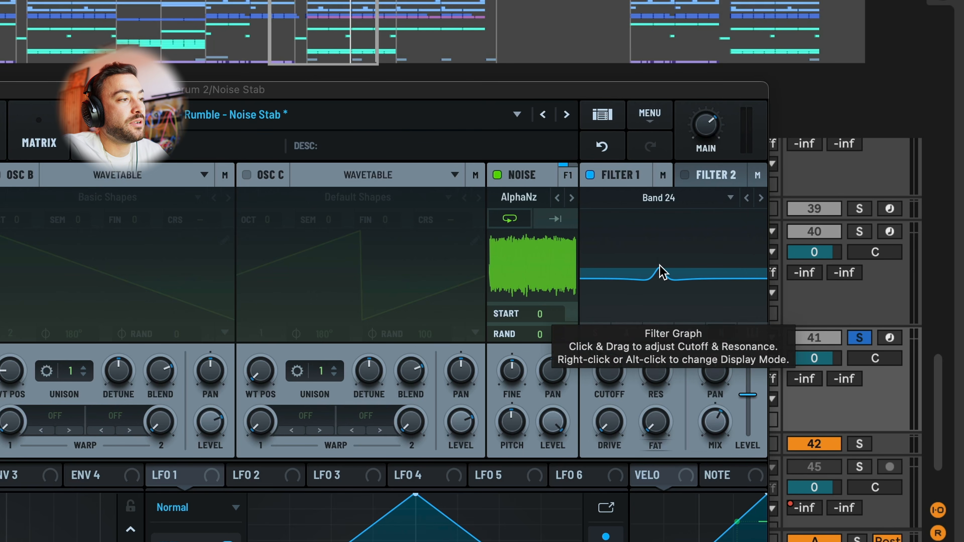
# Step: Inspect the noise oscillator and Band 24 filter in the Noise Stab's Serum 2 patch and close its window
pyautogui.moveTo(662, 271); pyautogui.dragTo(660, 271)
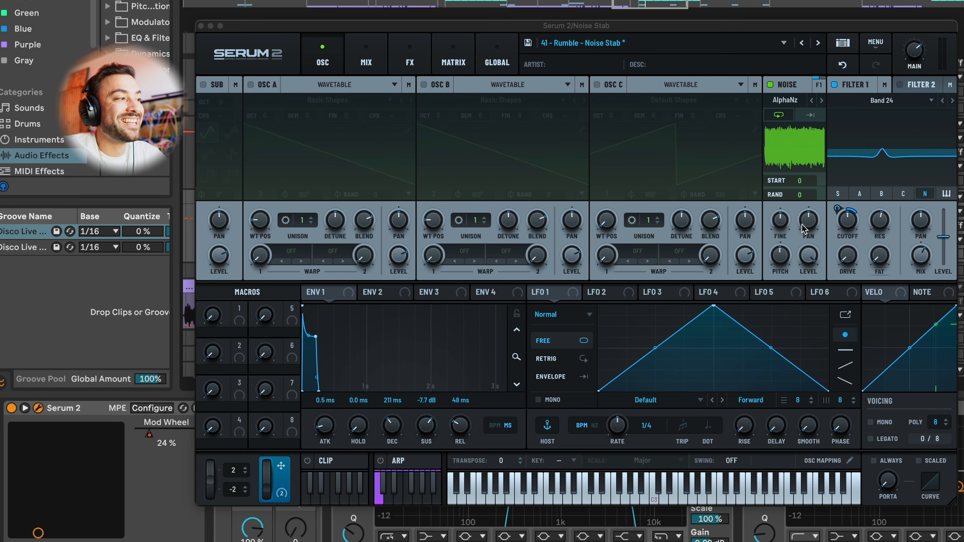
pyautogui.moveTo(304, 27); pyautogui.dragTo(336, 0)
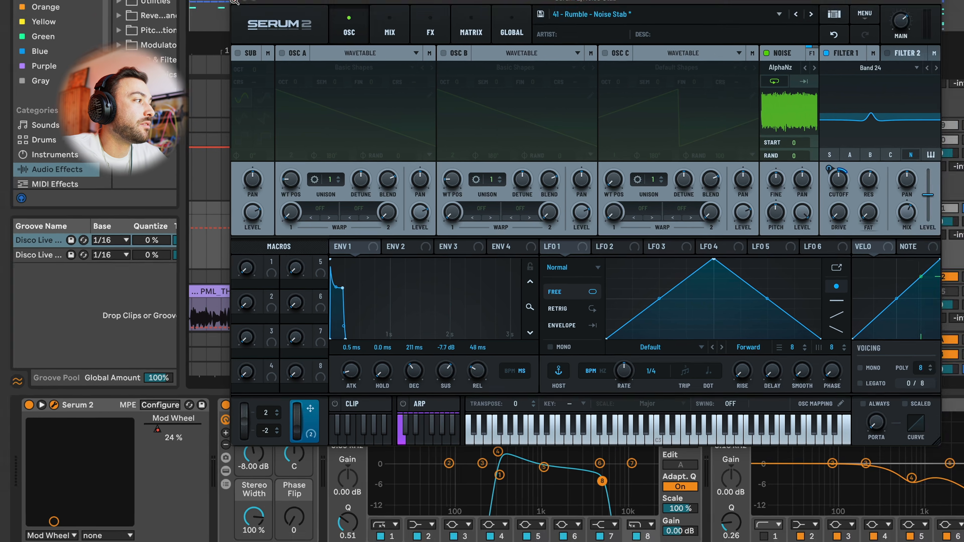
pyautogui.press('super+w')
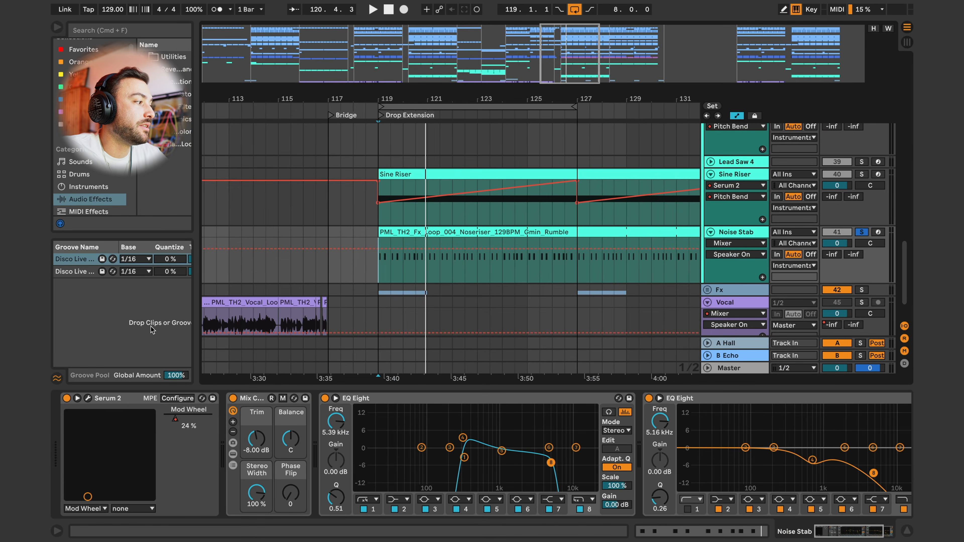
# Step: Show the Noise Stab's Mod Wheel automation and play the clip from 119.1.1 while reviewing its EQ Eight curve
pyautogui.click(174, 418)
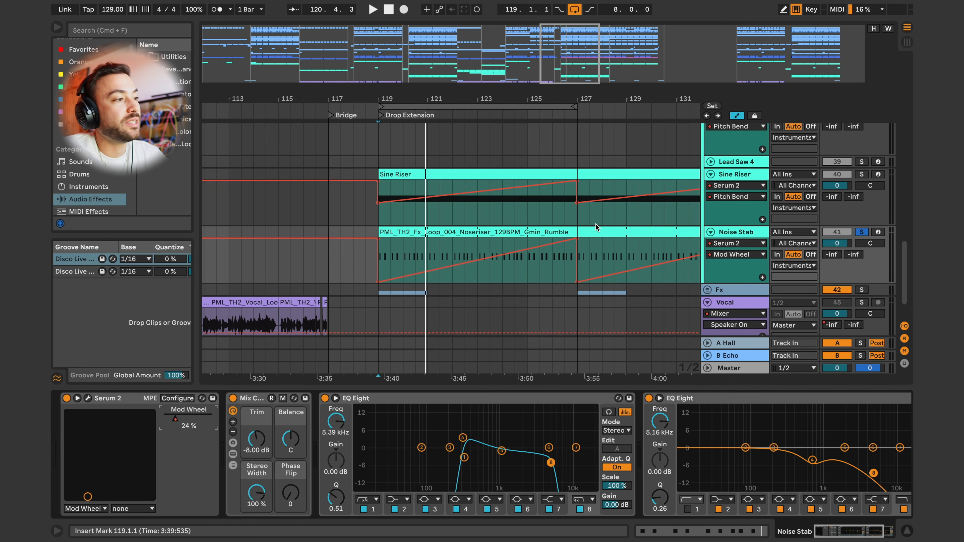
pyautogui.click(353, 258)
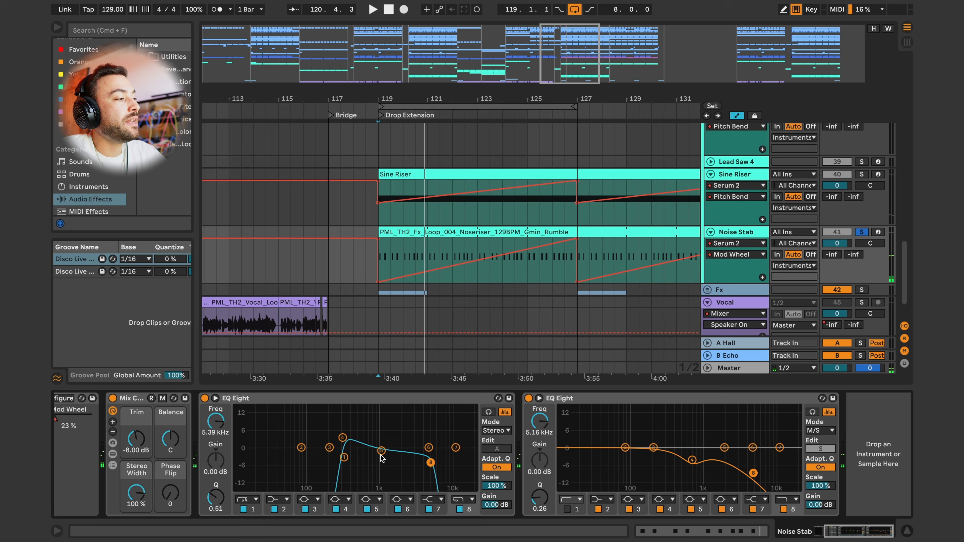
pyautogui.hscroll(-3, 602, 428)
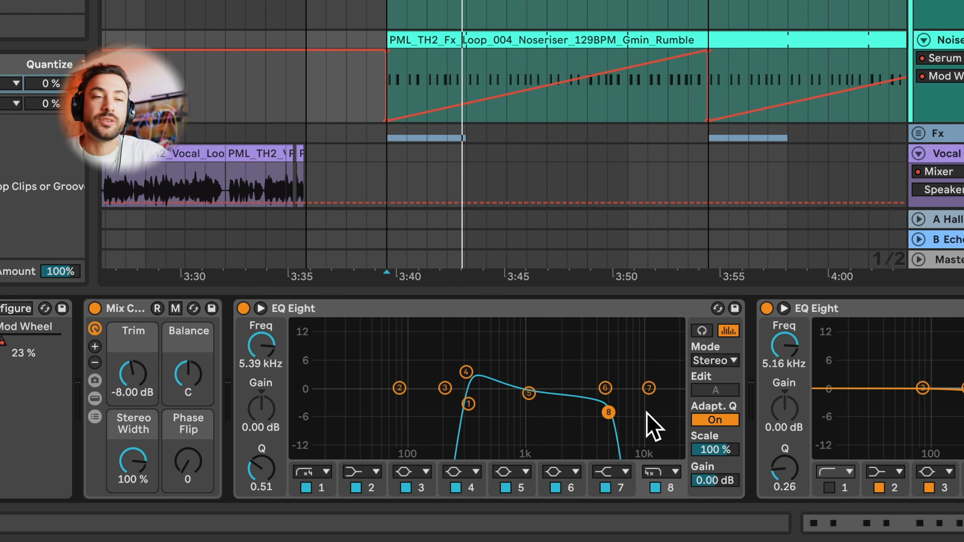
pyautogui.press('space')
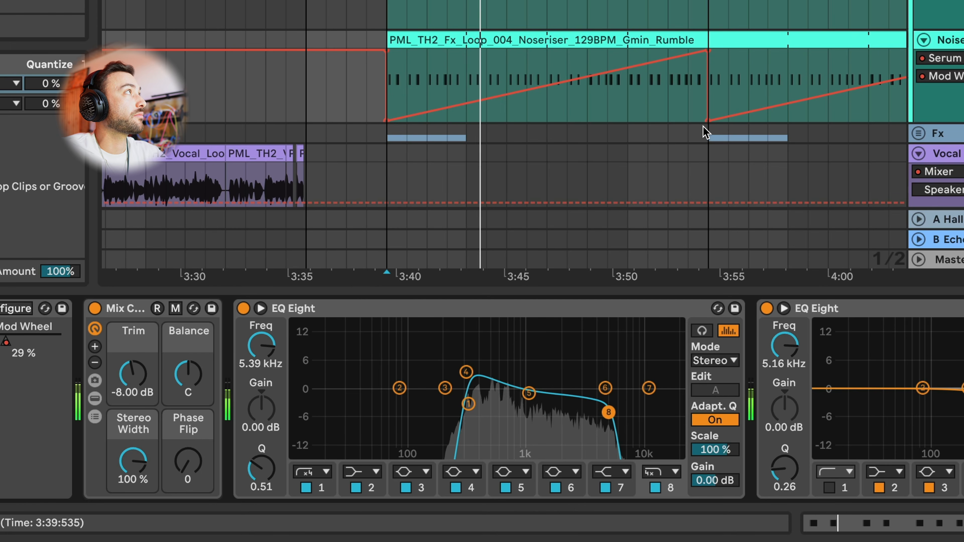
pyautogui.press('space')
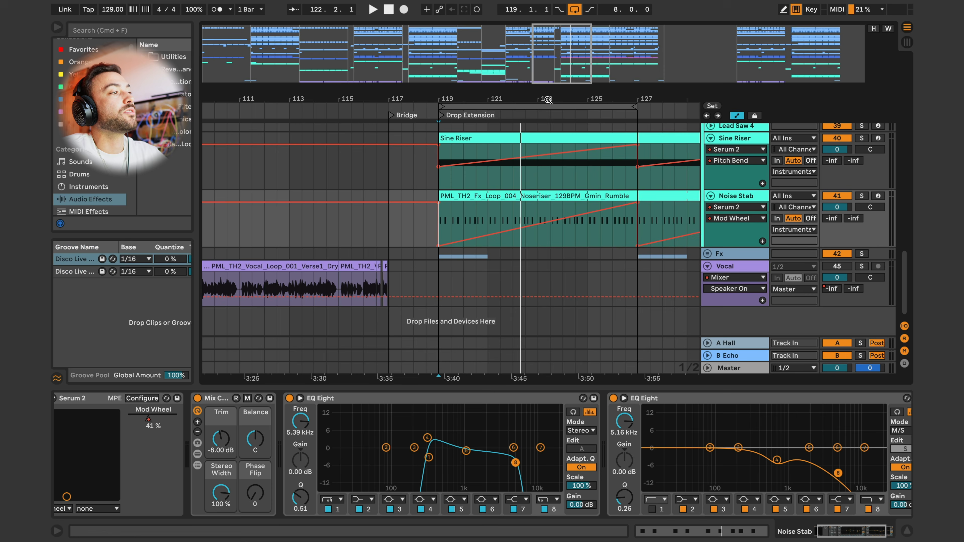
# Step: Play the Vocal track's loops from the start of the Break at 33.1.1 into the Drop
pyautogui.moveTo(550, 101); pyautogui.dragTo(529, 101)
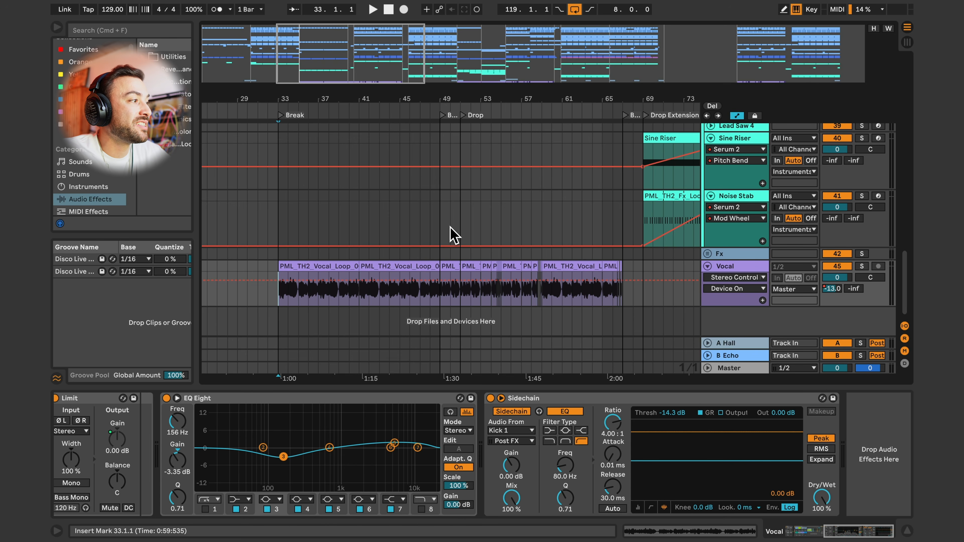
pyautogui.scroll(2, 453, 236)
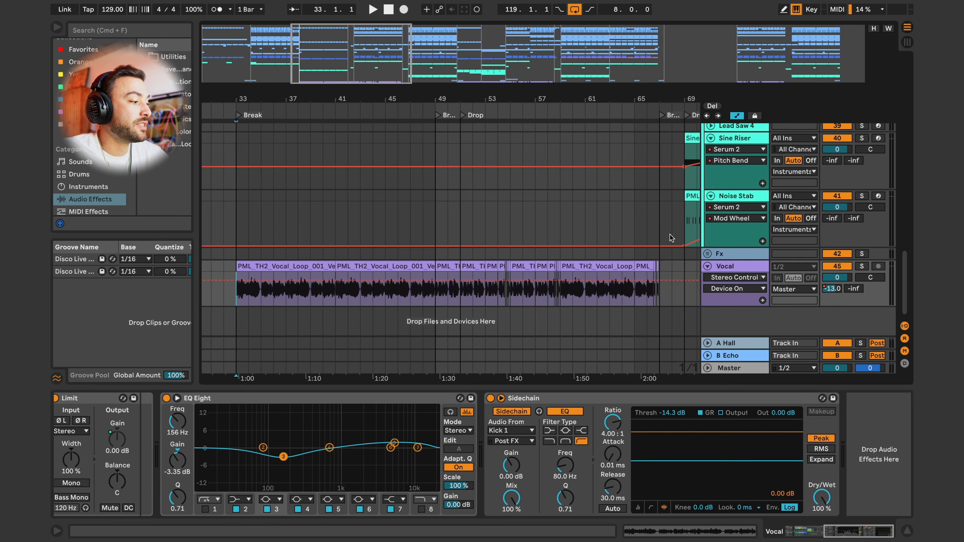
pyautogui.press('space')
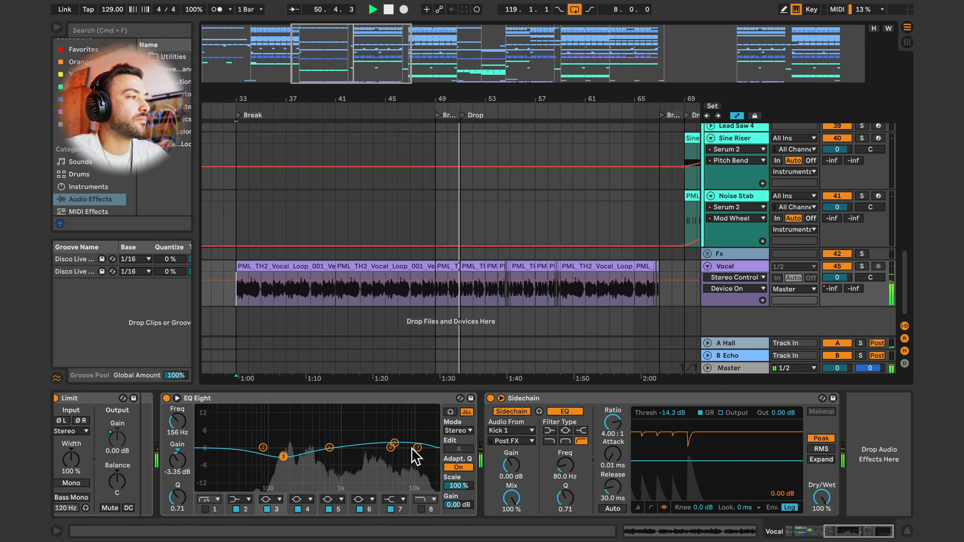
# Step: Examine the vocal loop arrangement from the Break to the Drop alongside the Lead Saw 1 clip in the Break
pyautogui.moveTo(474, 97); pyautogui.dragTo(264, 96)
pyautogui.moveTo(557, 96)
pyautogui.mouseDown()
pyautogui.moveTo(424, 96)
pyautogui.moveTo(602, 95)
pyautogui.mouseUp()
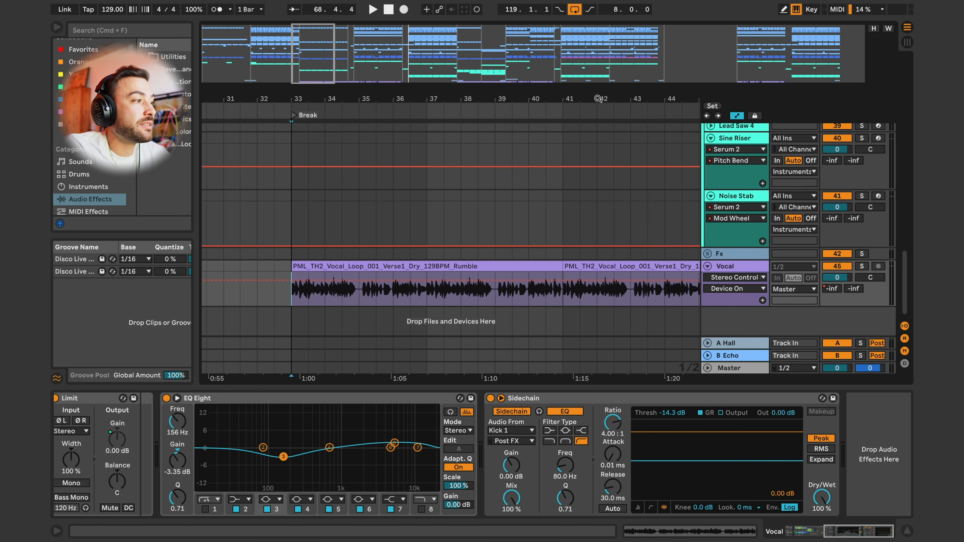
pyautogui.moveTo(608, 97)
pyautogui.mouseDown()
pyautogui.moveTo(370, 94)
pyautogui.moveTo(520, 96)
pyautogui.mouseUp()
pyautogui.moveTo(417, 98); pyautogui.dragTo(287, 350)
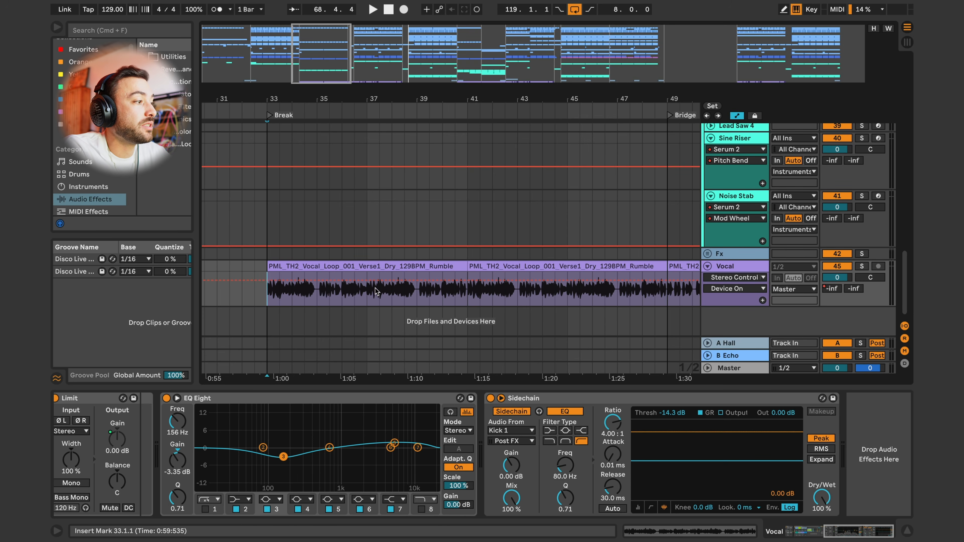
pyautogui.moveTo(535, 101); pyautogui.dragTo(484, 59)
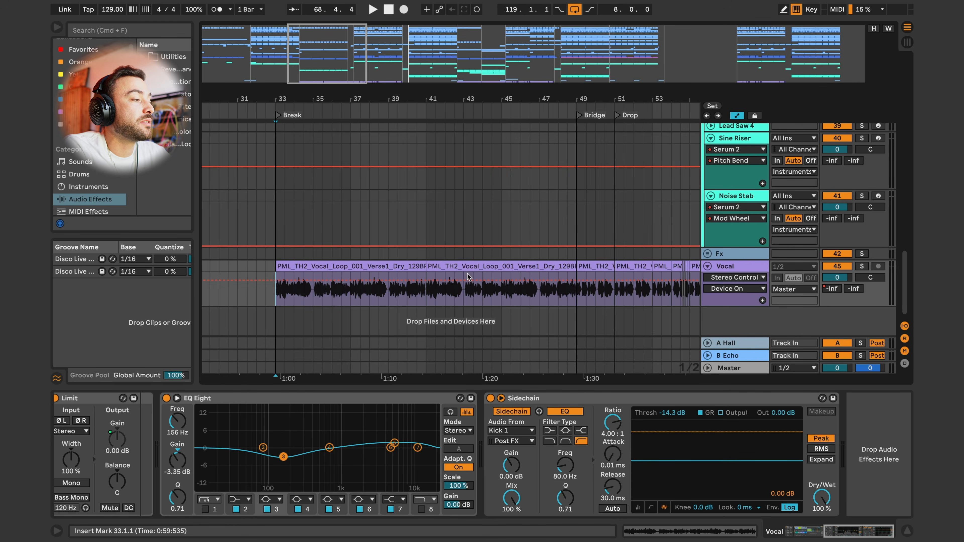
pyautogui.scroll(15, 470, 280)
pyautogui.scroll(-10, 470, 280)
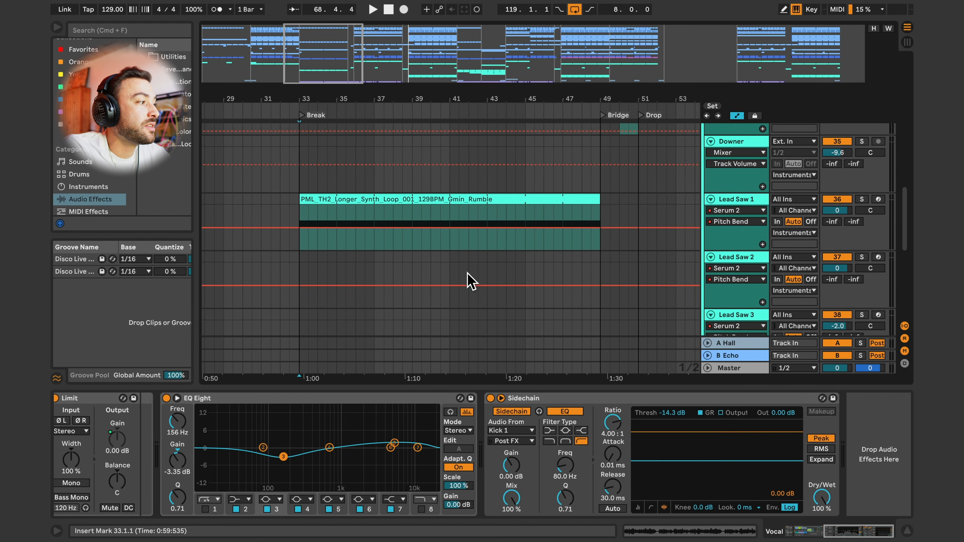
pyautogui.scroll(2, 437, 245)
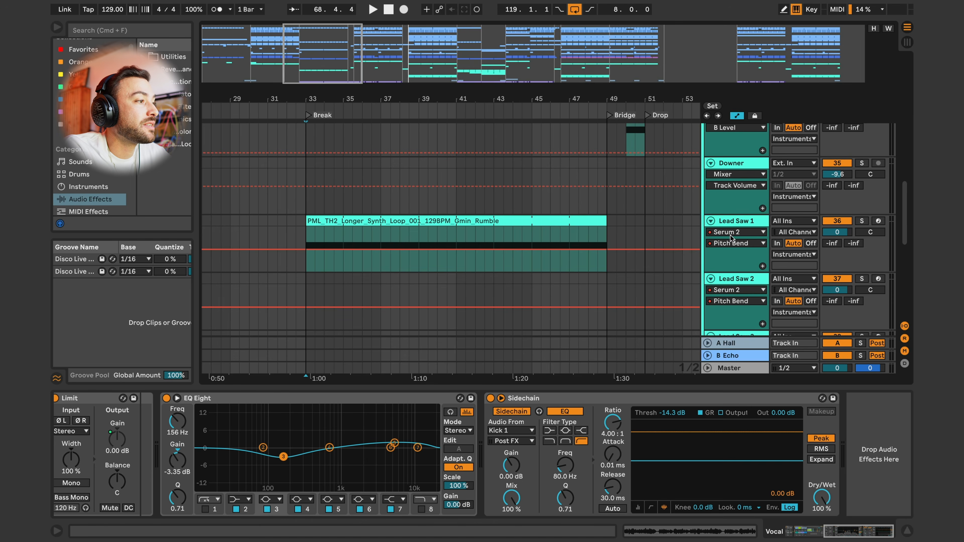
pyautogui.scroll(-10, 731, 237)
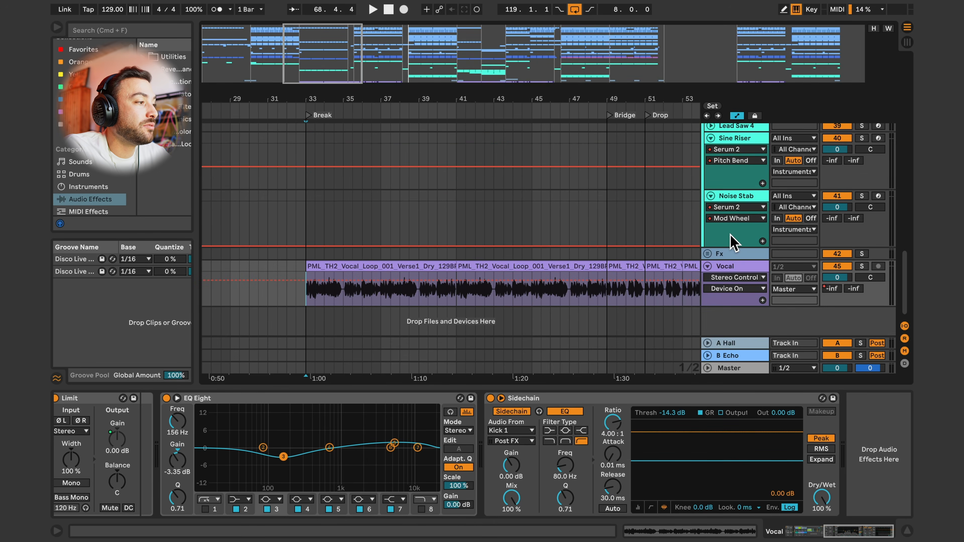